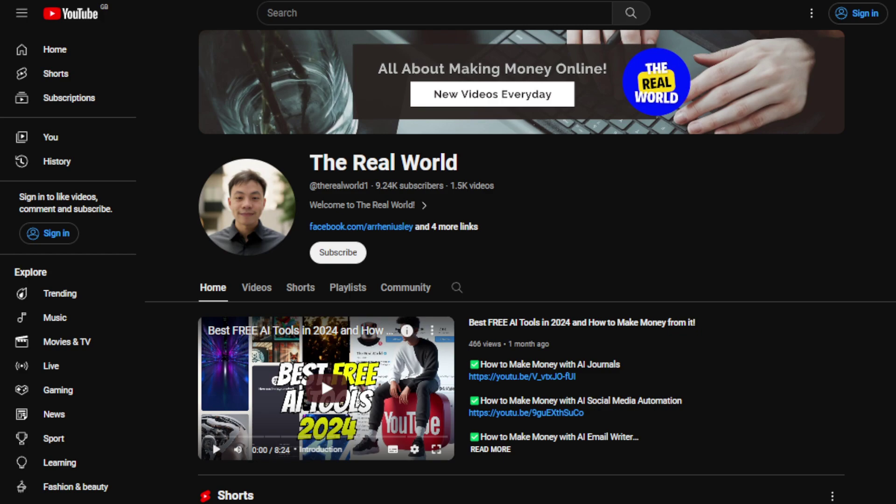
# Browse through the channel's full list of videos.
pyautogui.click(256, 288)
pyautogui.scroll(-5, 192, 236)
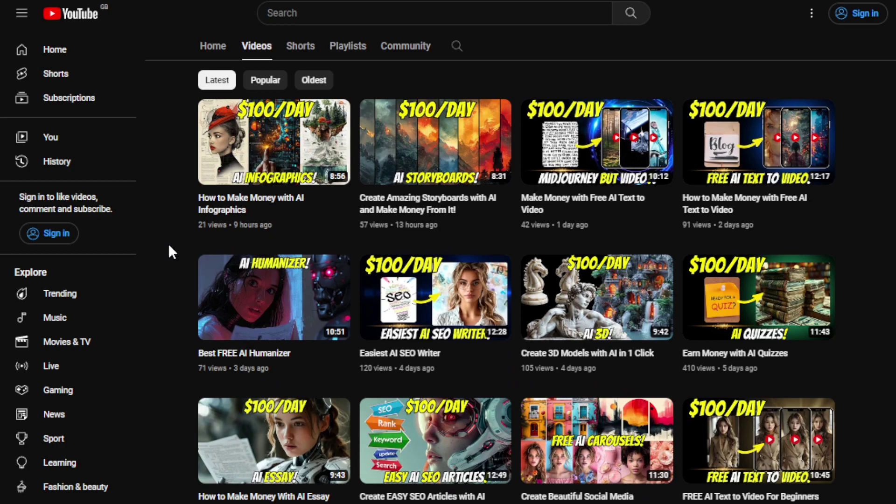
pyautogui.scroll(-3, 170, 243)
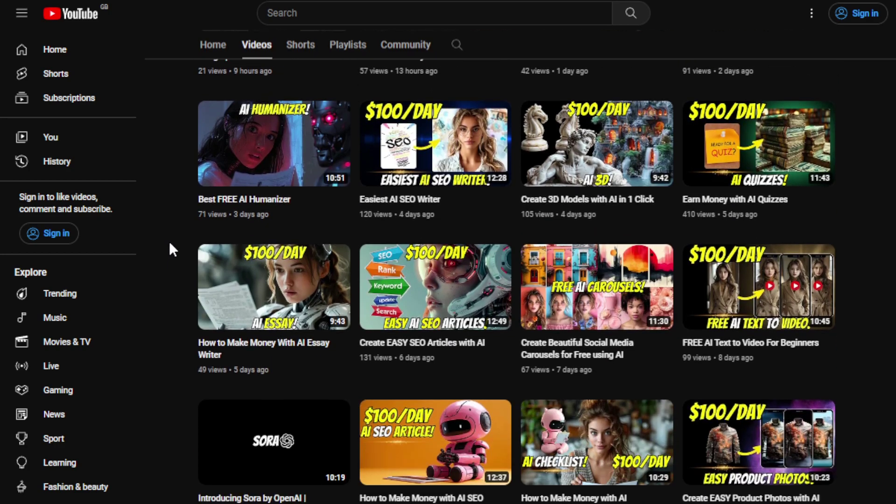
pyautogui.scroll(-3, 171, 243)
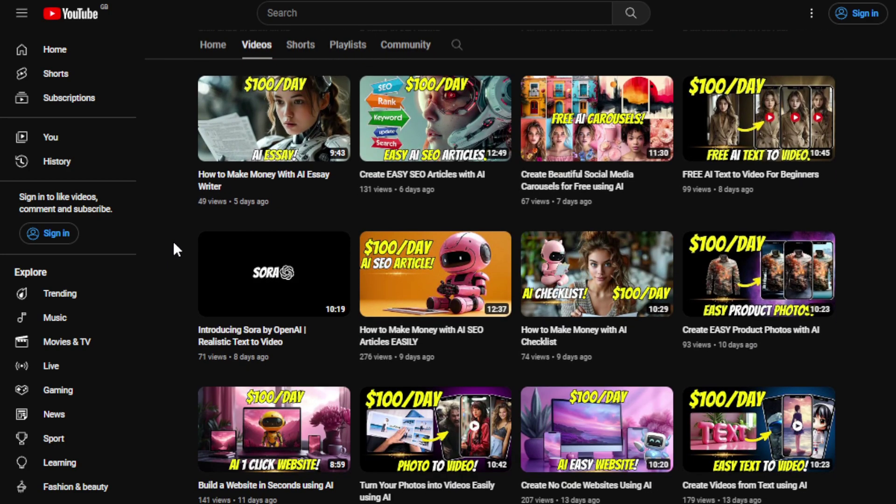
pyautogui.scroll(-4, 181, 235)
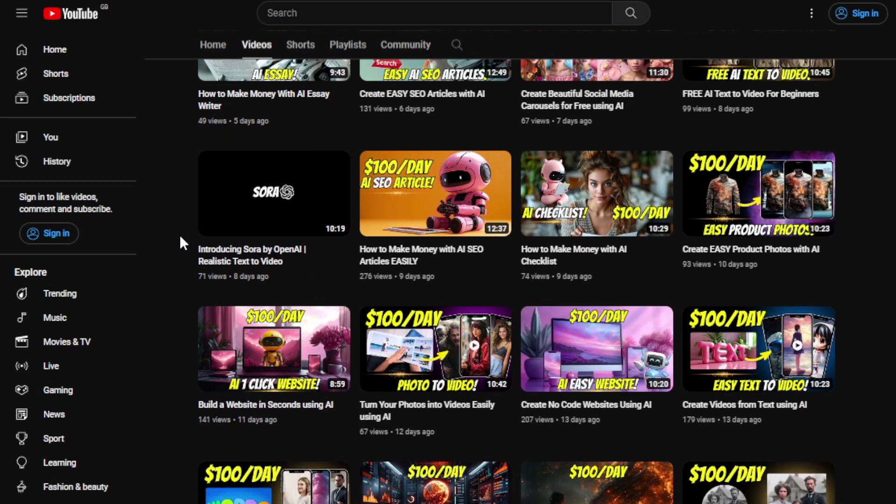
pyautogui.scroll(-2, 179, 238)
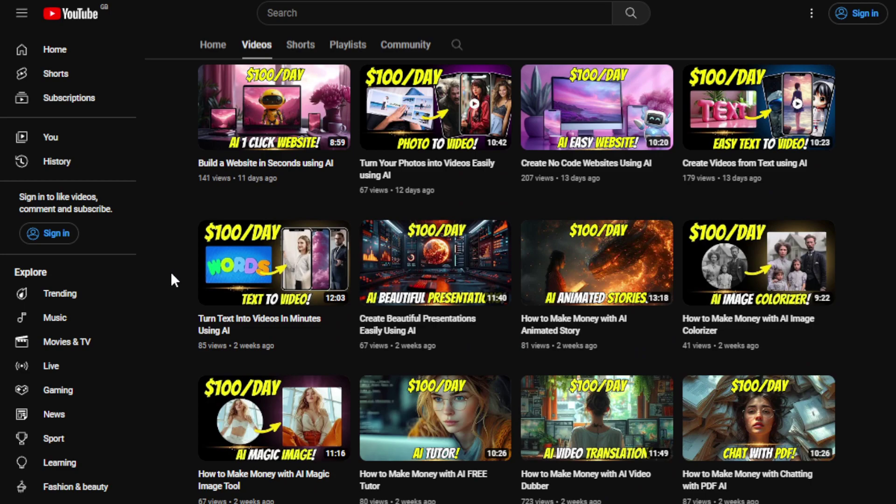
pyautogui.scroll(-2, 171, 271)
pyautogui.scroll(5, 169, 271)
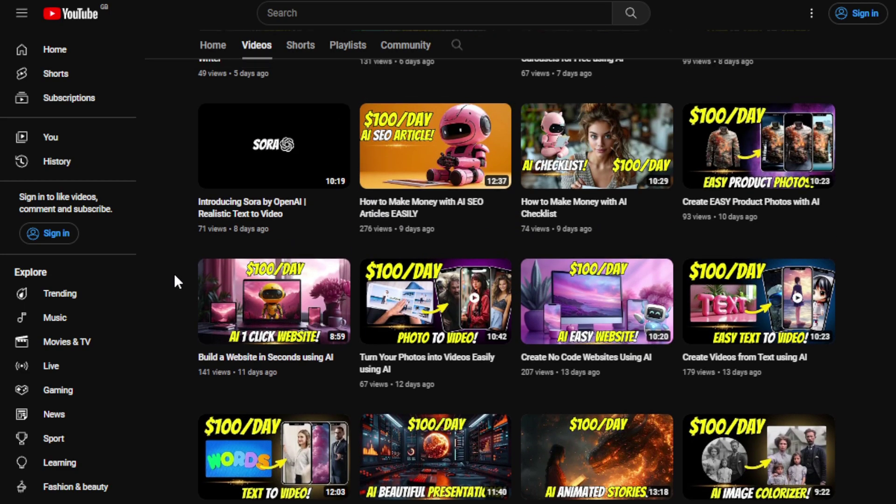
pyautogui.scroll(4, 173, 276)
pyautogui.scroll(10, 189, 266)
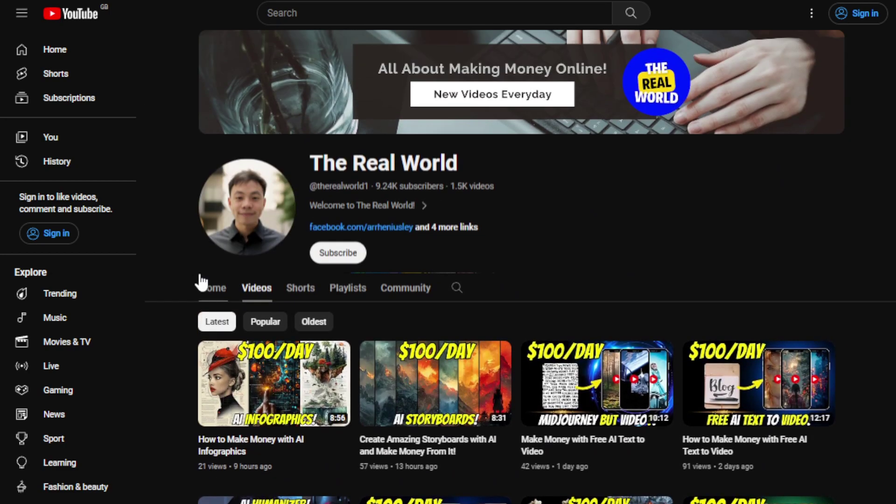
# Back on the channel home, pause the featured video and scroll to Penseum's feature checklist.
pyautogui.click(207, 287)
pyautogui.click(215, 451)
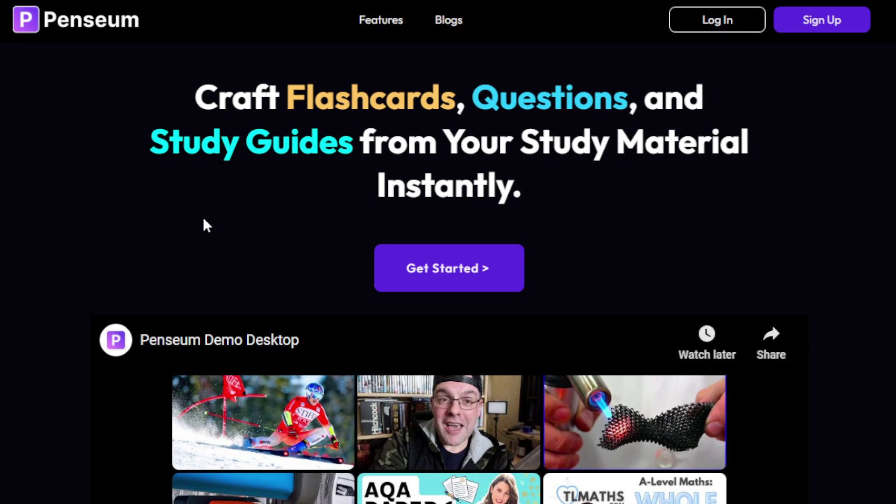
pyautogui.scroll(-3, 182, 210)
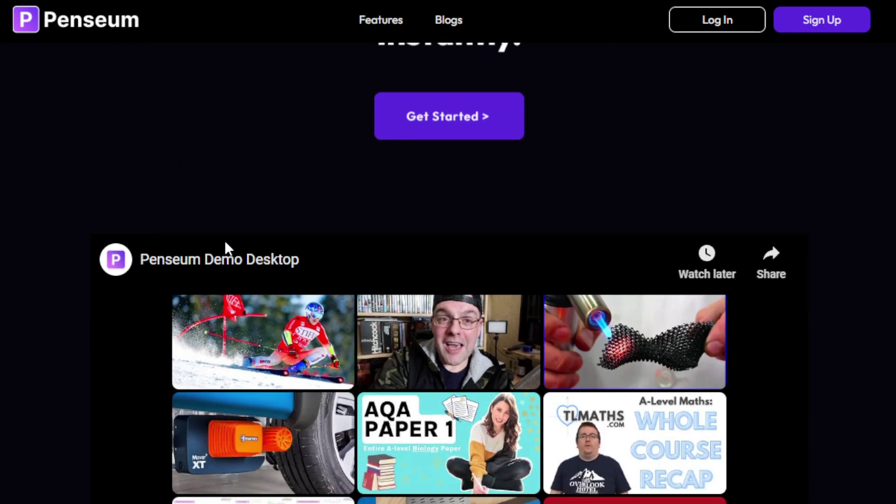
pyautogui.scroll(-3, 126, 355)
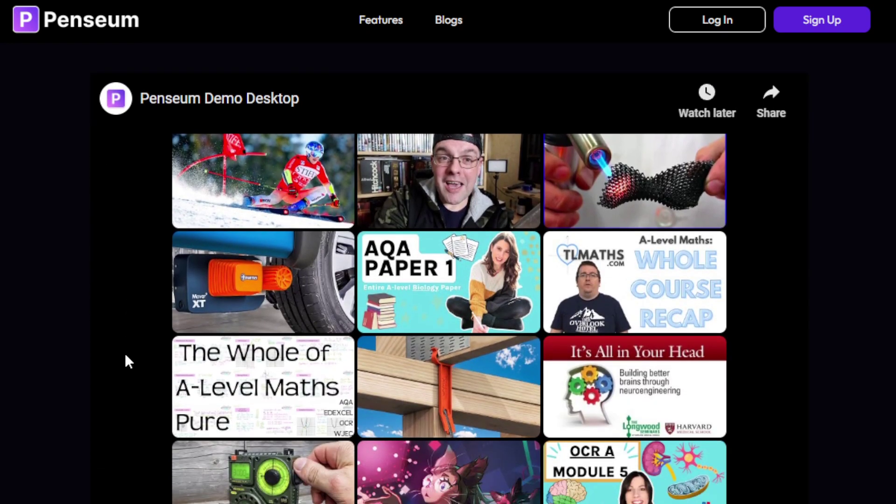
pyautogui.scroll(-3, 124, 353)
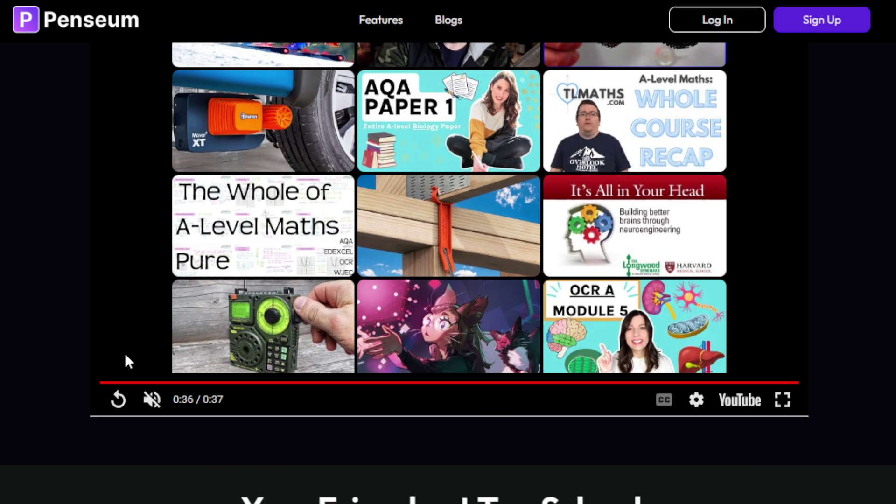
pyautogui.scroll(-3, 124, 352)
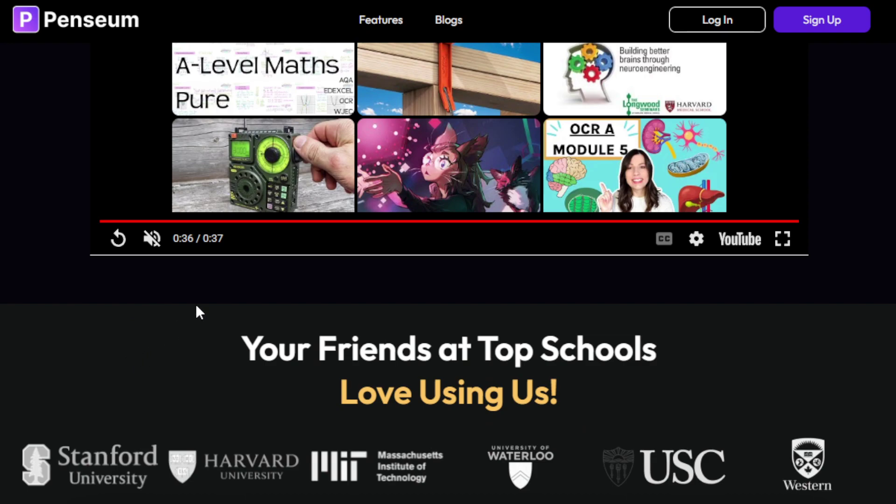
pyautogui.scroll(-5, 196, 312)
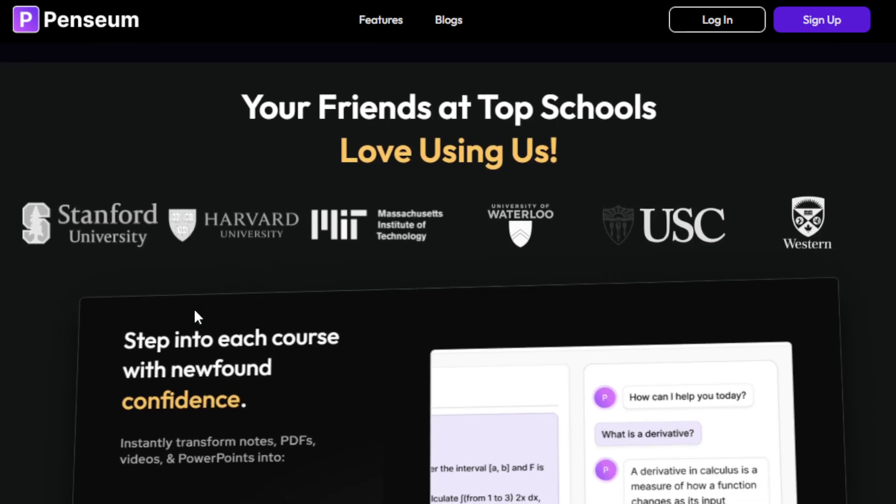
pyautogui.scroll(-3, 194, 309)
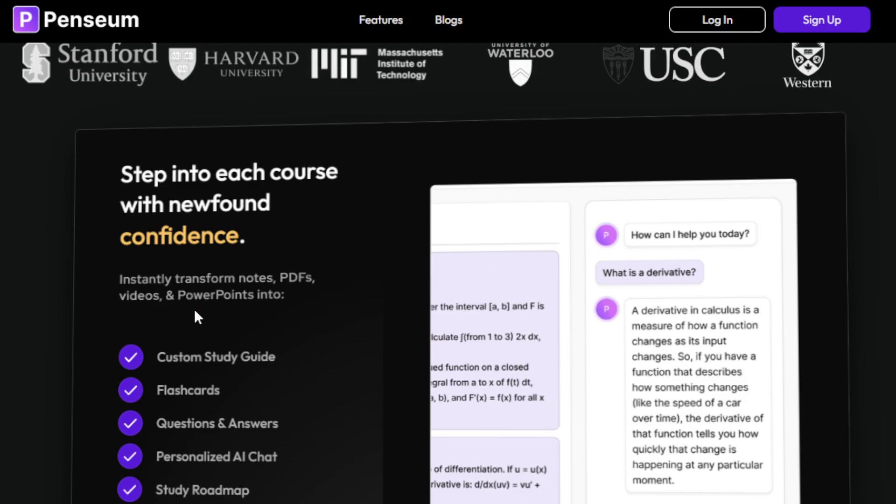
pyautogui.scroll(-2, 187, 316)
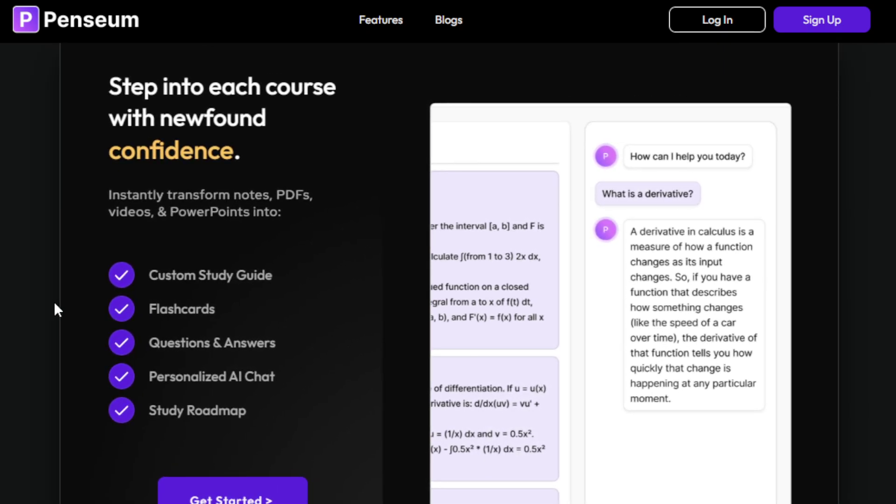
pyautogui.scroll(-2, 437, 262)
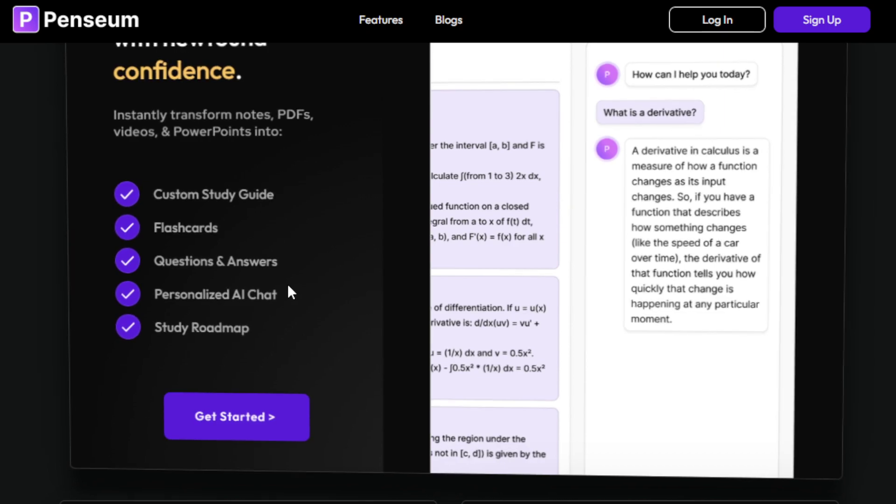
pyautogui.scroll(-6, 290, 280)
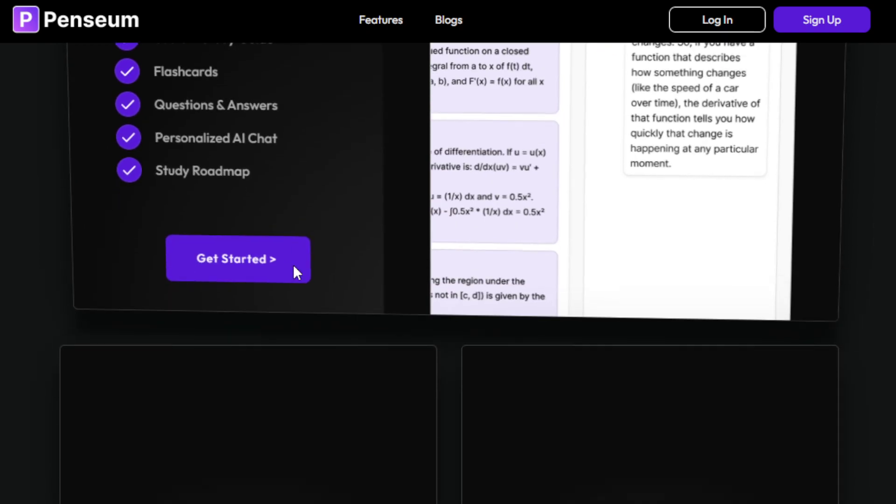
pyautogui.scroll(-2, 41, 296)
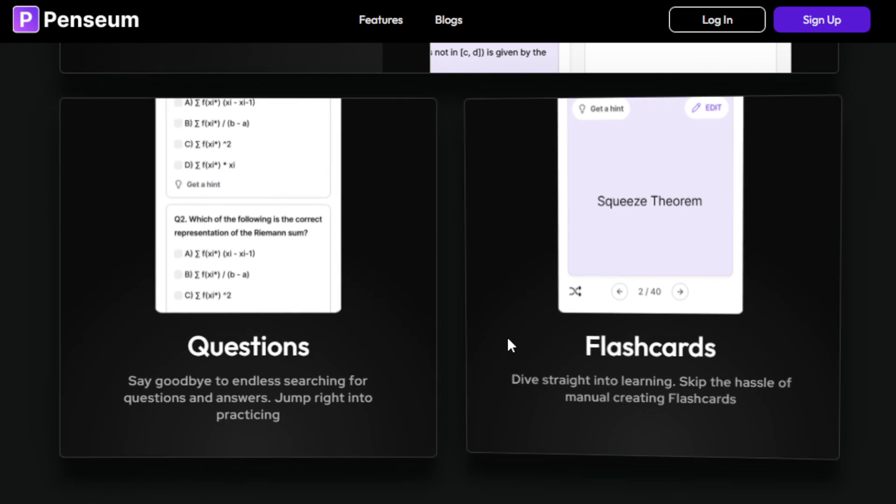
pyautogui.scroll(5, 423, 286)
pyautogui.scroll(10, 425, 290)
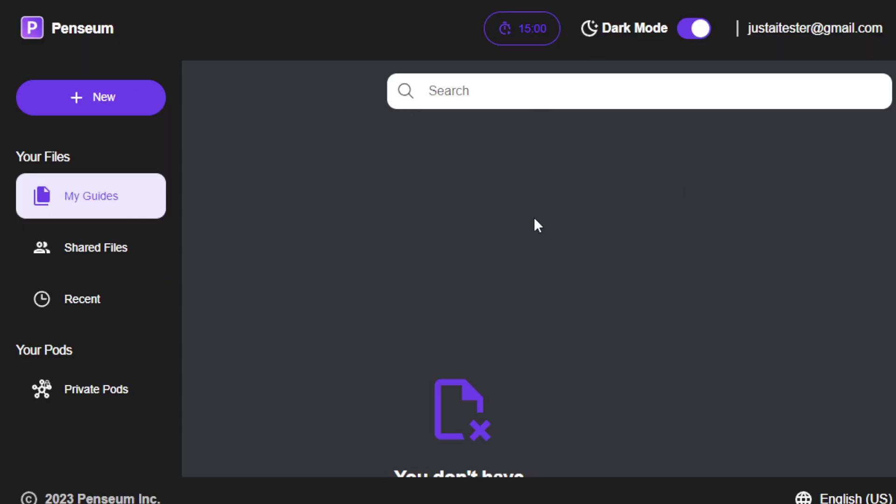
# View the Pomodoro study timer set to a 15:00 long break, then close it.
pyautogui.click(526, 38)
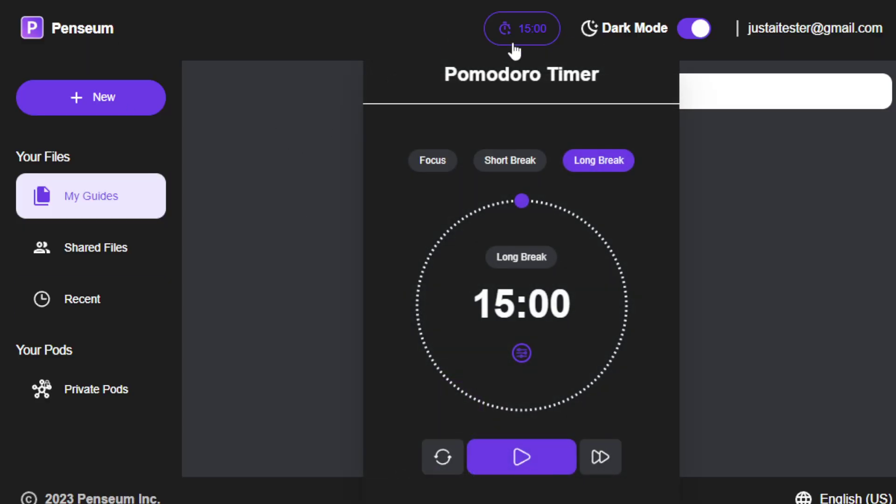
pyautogui.click(736, 295)
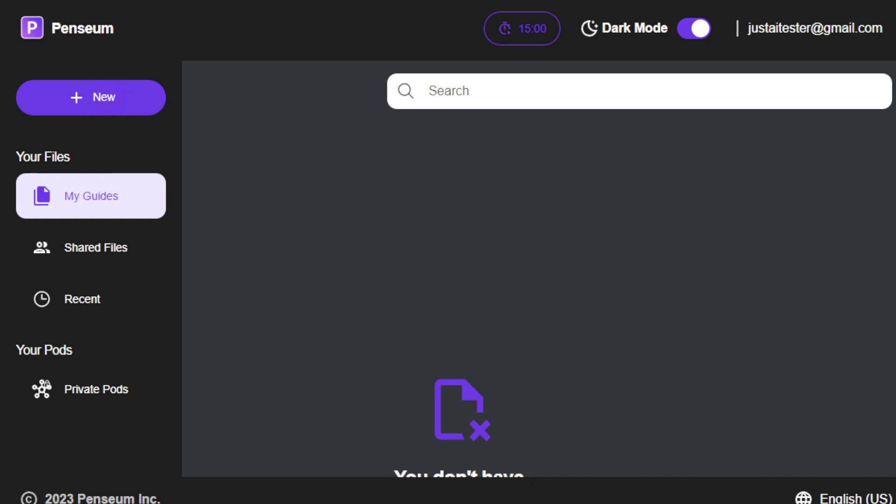
# Start a new study guide that takes its material from a pasted link.
pyautogui.click(122, 113)
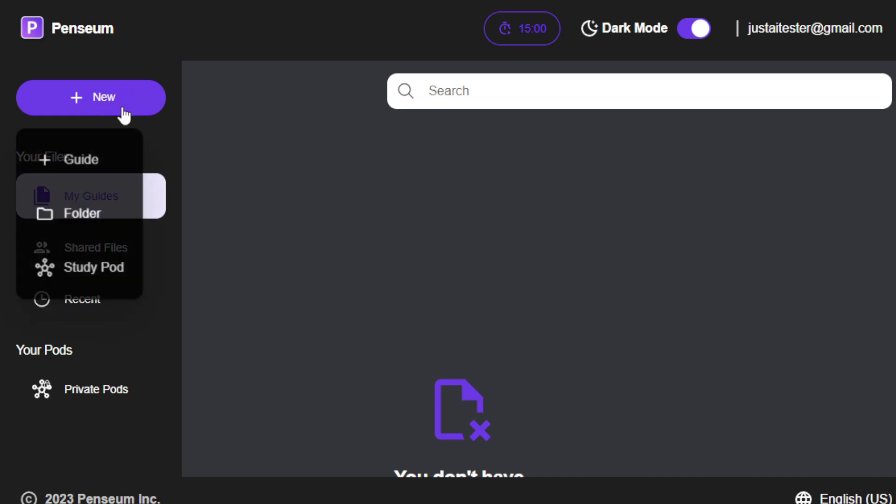
pyautogui.click(88, 168)
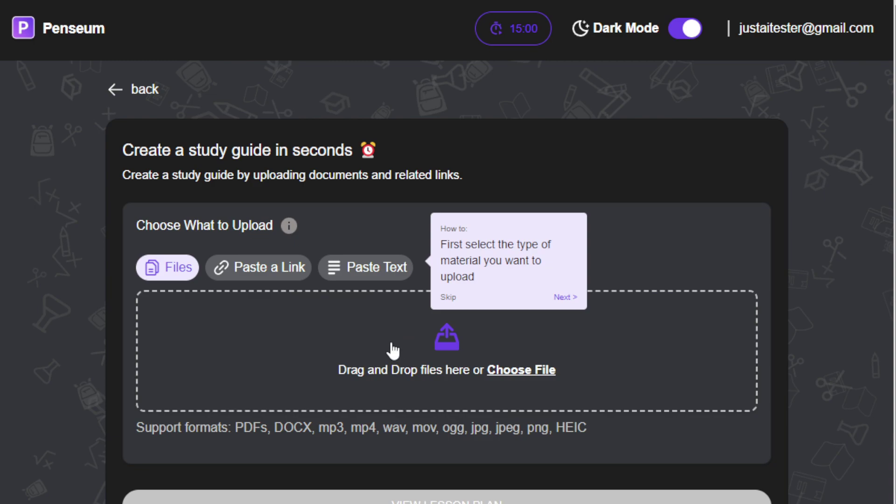
pyautogui.click(272, 273)
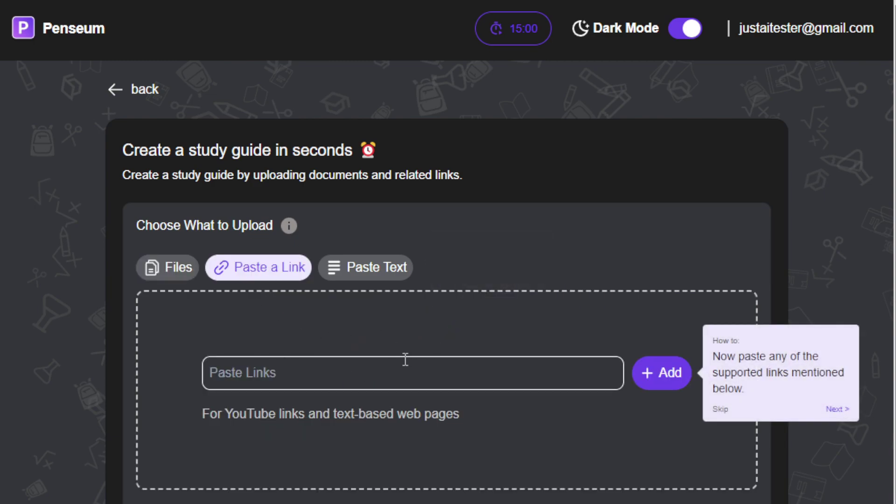
# Try the Paste Text option, then switch to the Wikipedia History of Europe tab for its URL.
pyautogui.click(387, 275)
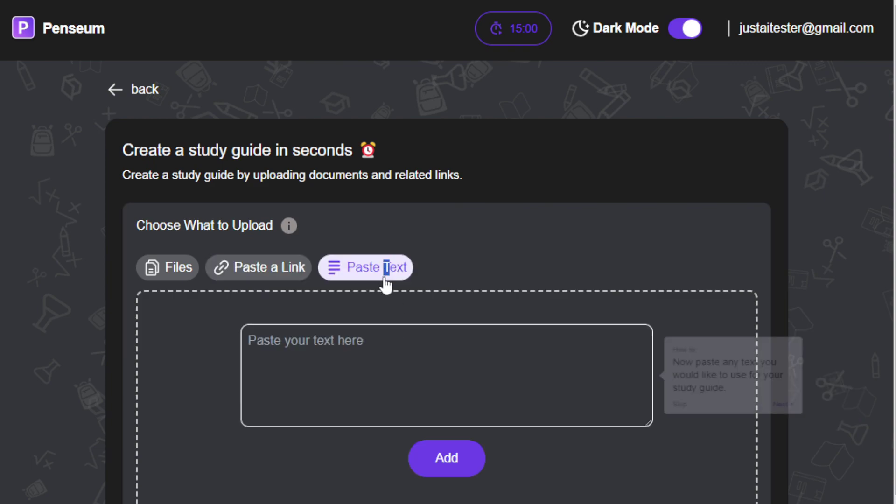
pyautogui.click(395, 360)
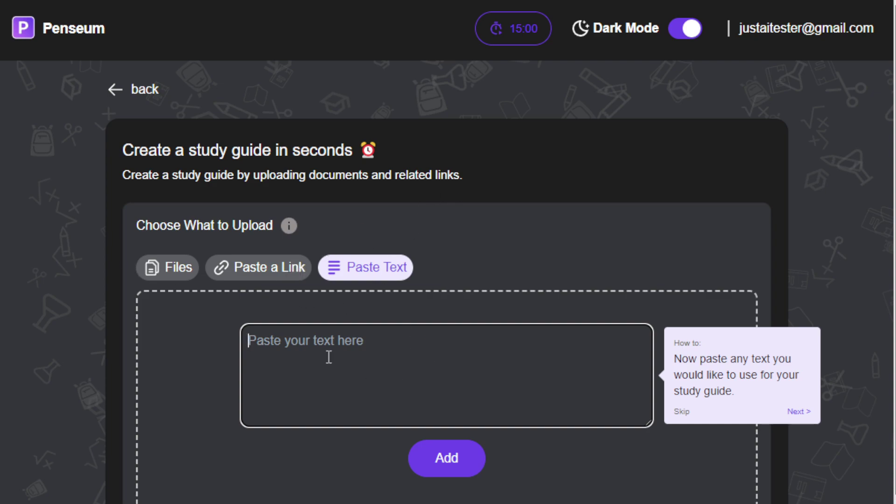
pyautogui.hotkey('ctrl', 'Tab')
# Paste and add the Wikipedia History of Europe link, then generate the lesson plan.
pyautogui.click(273, 268)
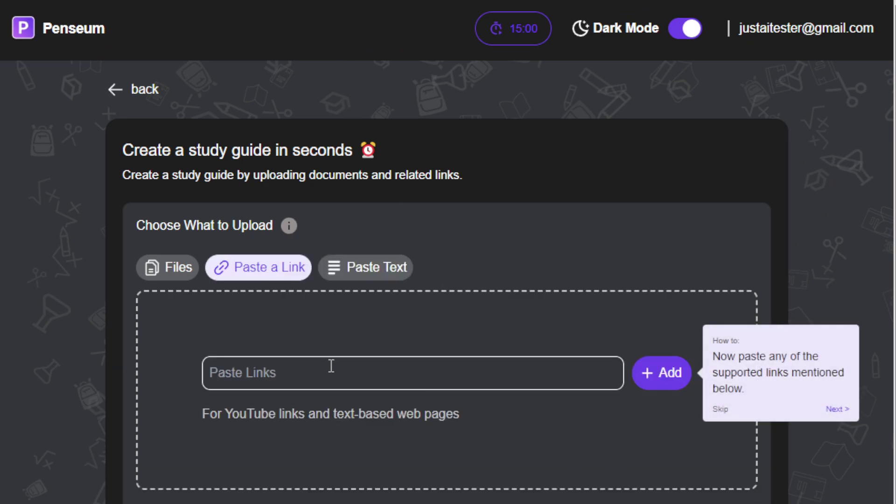
pyautogui.click(331, 366)
pyautogui.write('https://en.wikipedia.org/wiki/History_of_Europe')
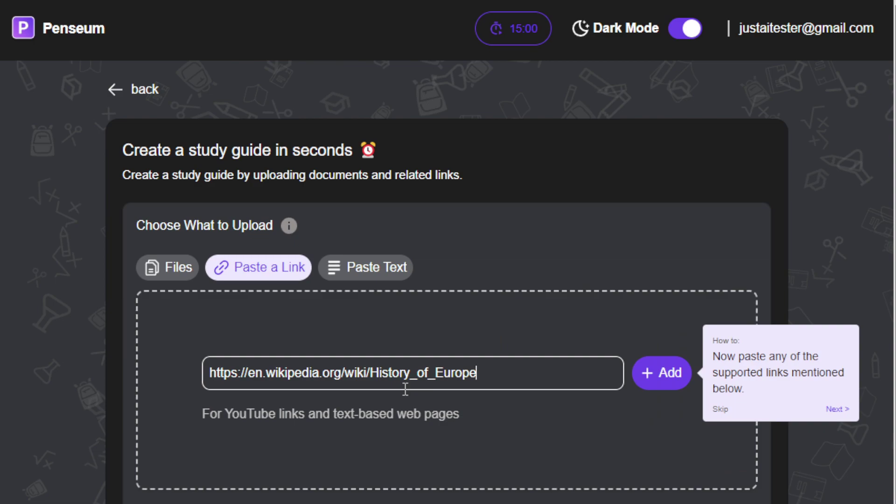
pyautogui.click(673, 379)
pyautogui.scroll(-3, 590, 270)
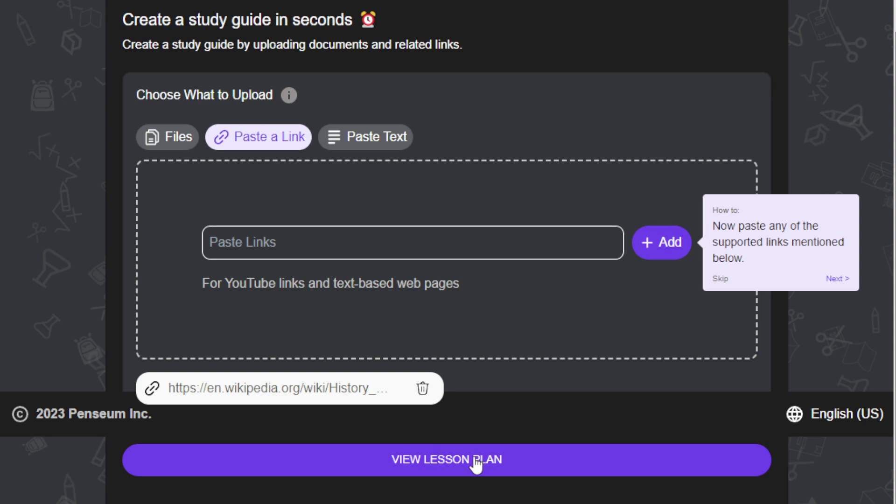
pyautogui.click(475, 459)
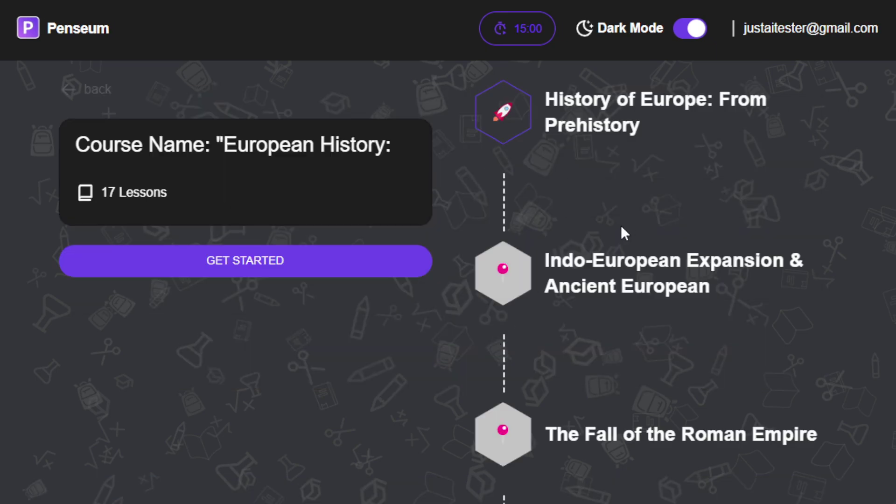
# Skim the 17-lesson timeline and start the first lesson, History of Europe: From Prehistory.
pyautogui.scroll(-20, 605, 330)
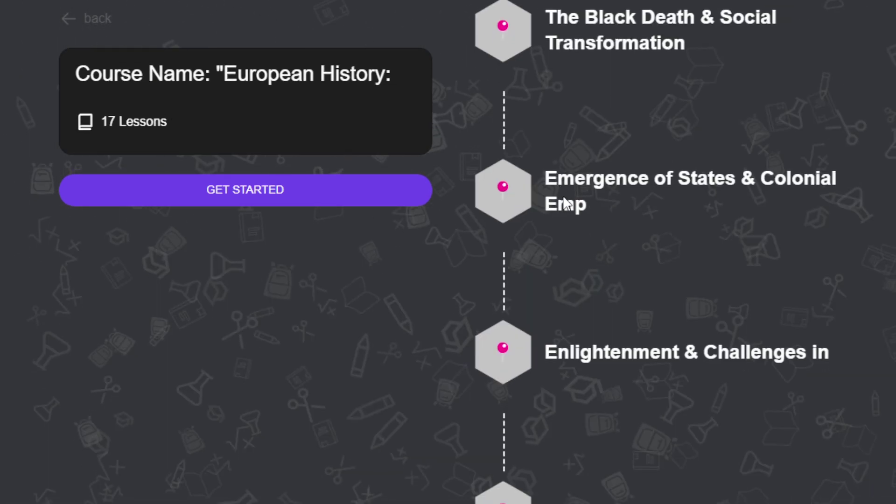
pyautogui.scroll(-15, 583, 346)
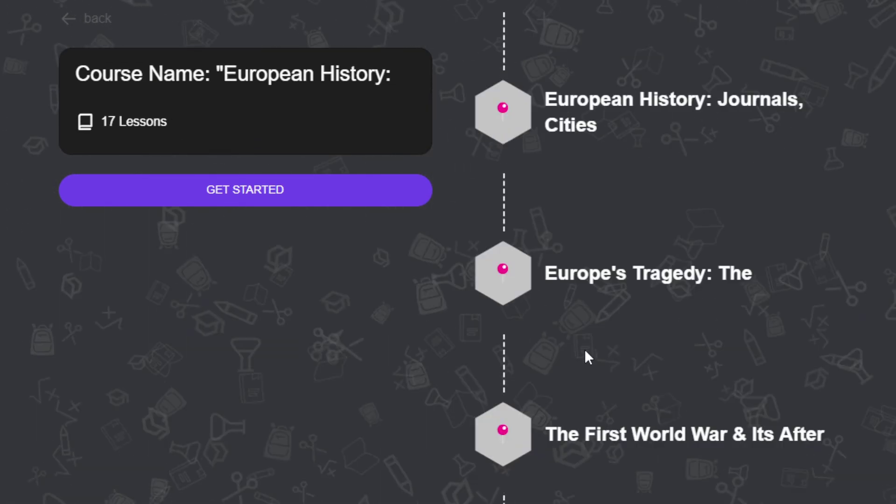
pyautogui.scroll(20, 584, 351)
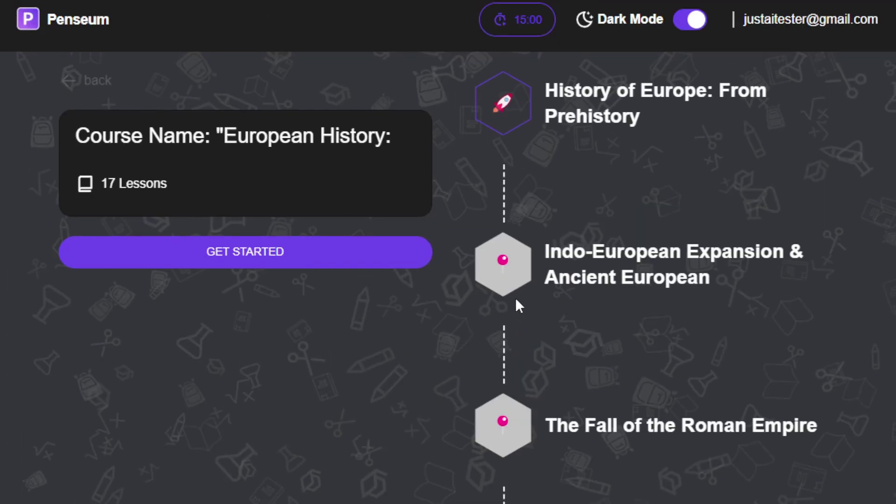
pyautogui.click(260, 264)
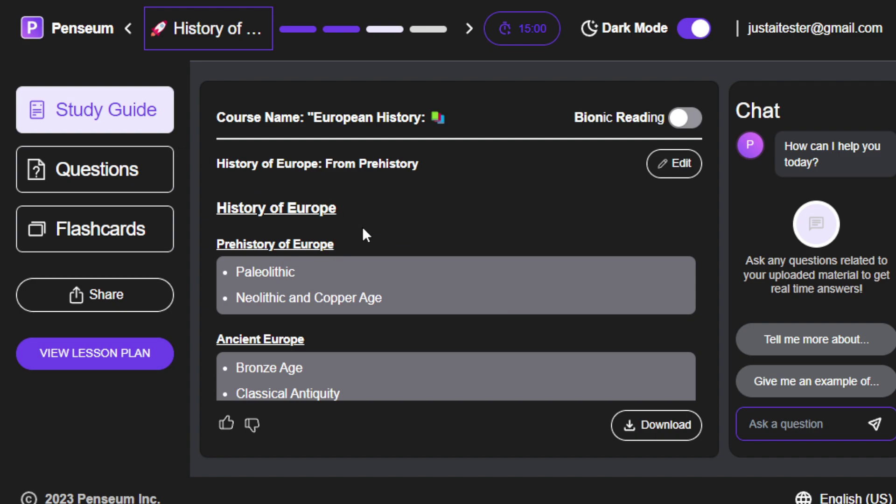
# Scroll through the first lesson's study guide, from Prehistoric Europe to the 20th-century World Wars.
pyautogui.scroll(-15, 363, 228)
pyautogui.scroll(-8, 365, 230)
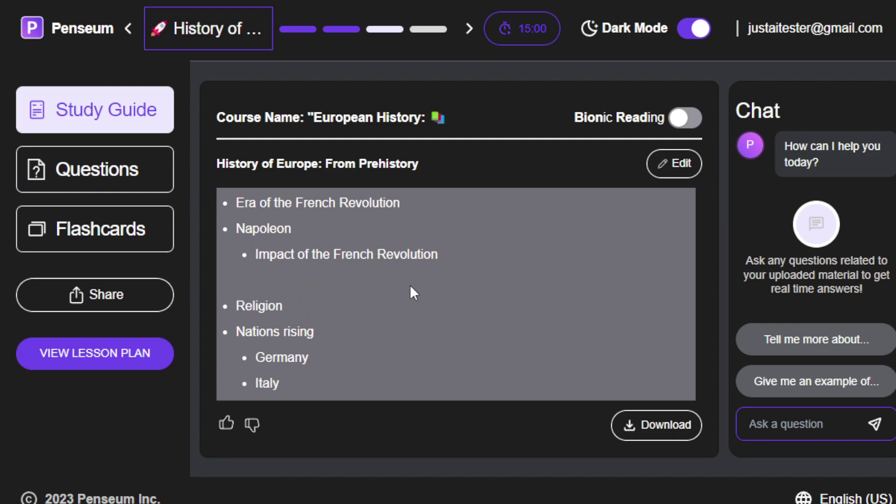
pyautogui.scroll(-4, 407, 289)
pyautogui.scroll(-5, 407, 289)
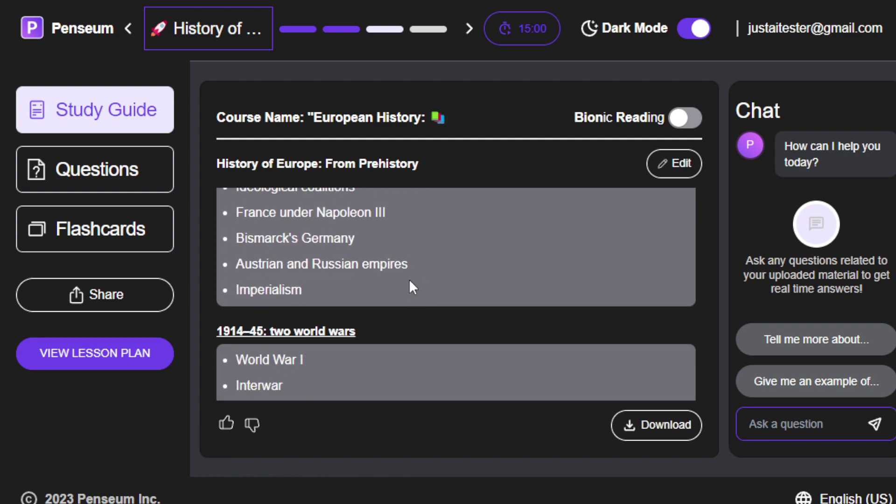
pyautogui.scroll(-2, 410, 281)
pyautogui.scroll(15, 407, 282)
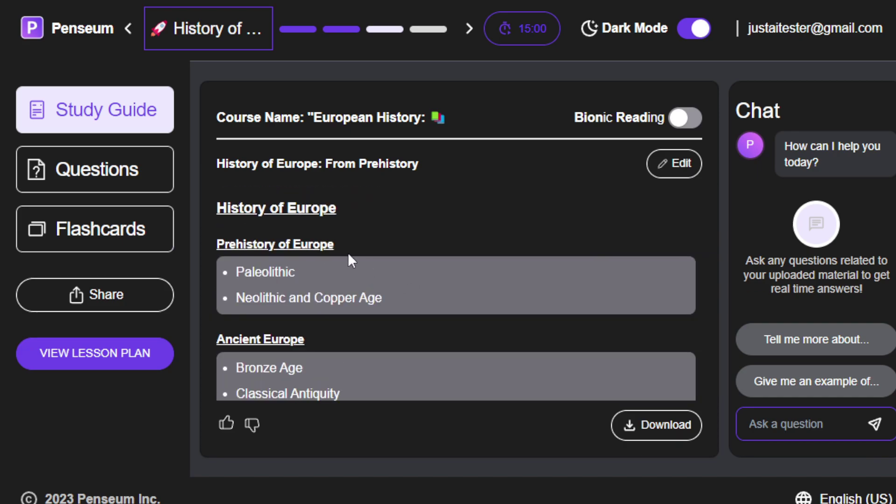
pyautogui.scroll(-10, 396, 268)
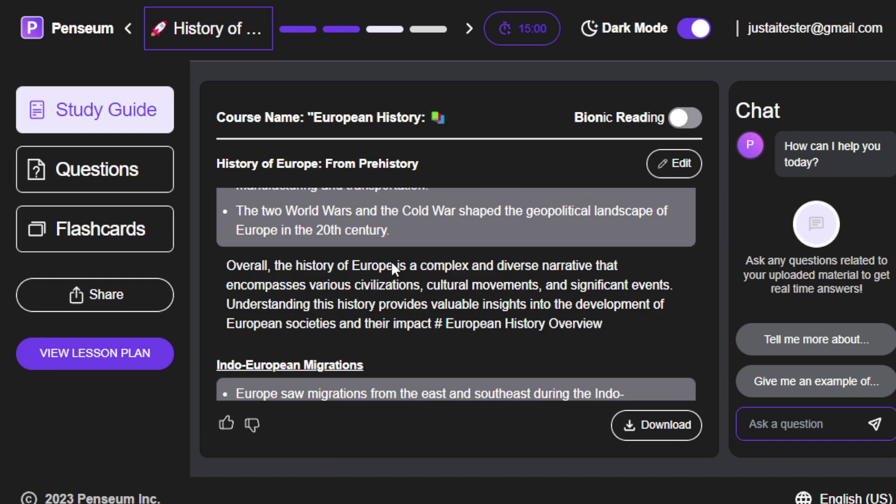
pyautogui.scroll(-15, 392, 265)
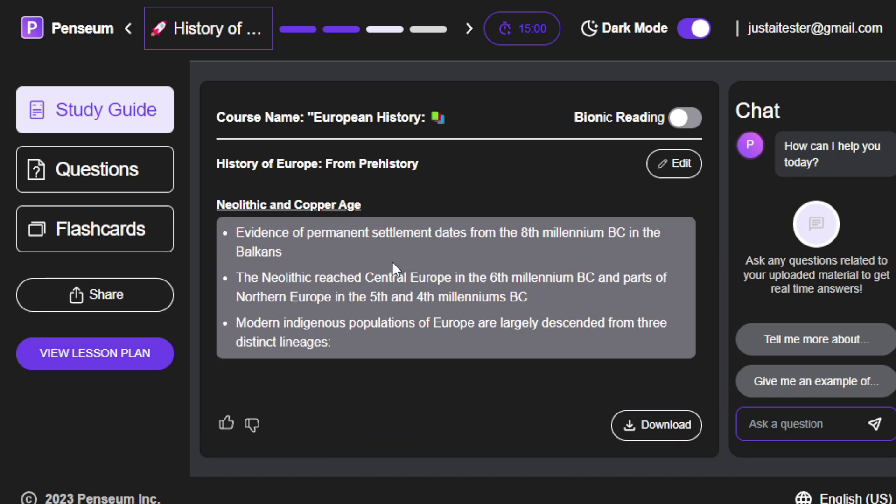
pyautogui.scroll(2, 392, 261)
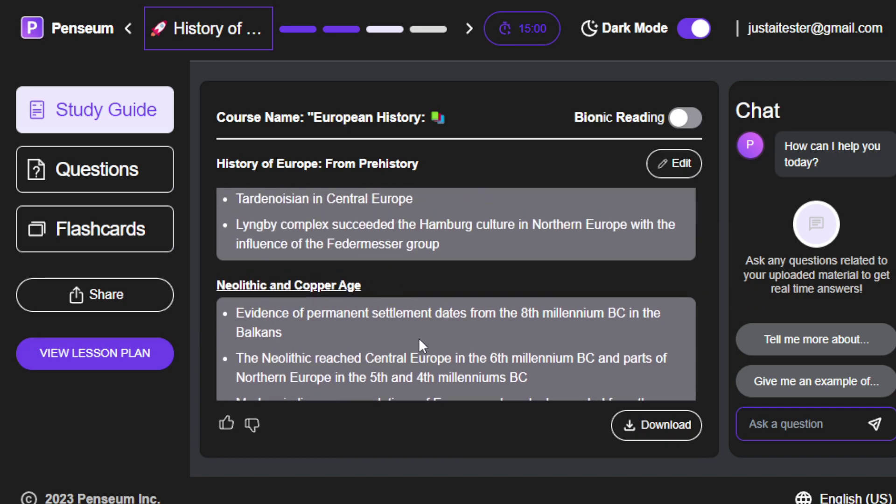
pyautogui.scroll(15, 418, 338)
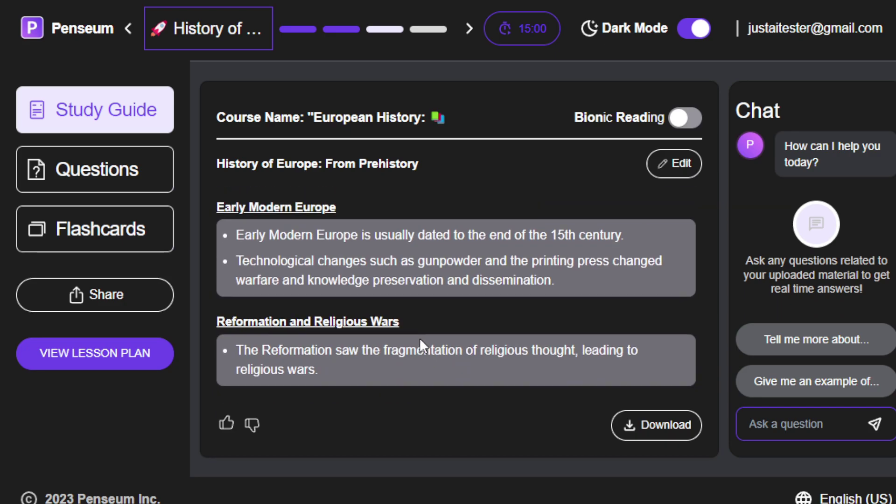
pyautogui.scroll(12, 419, 338)
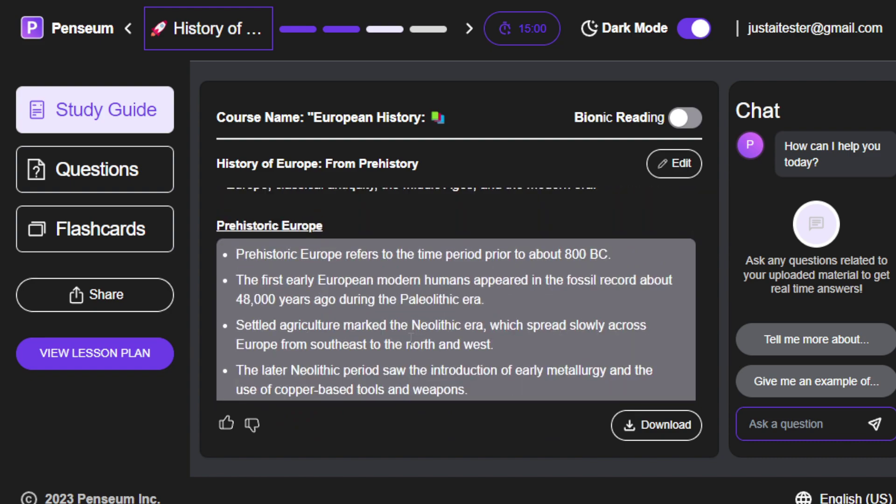
pyautogui.scroll(-15, 409, 337)
pyautogui.scroll(10, 405, 340)
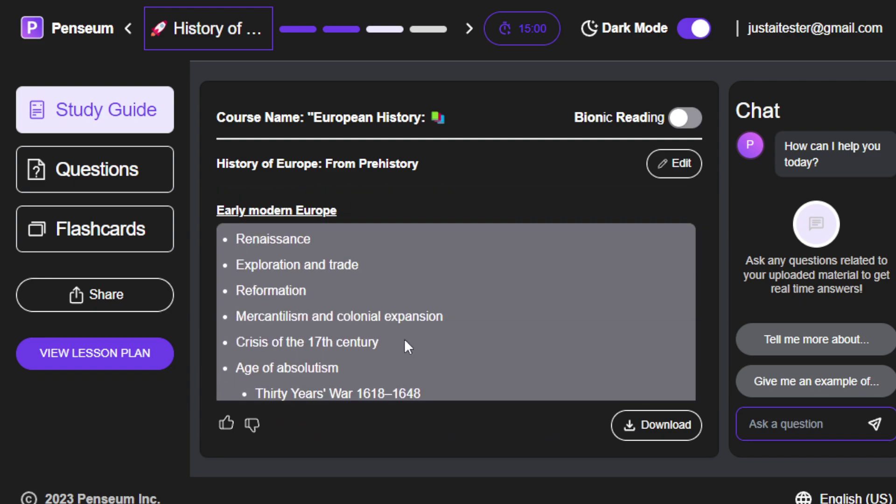
pyautogui.scroll(10, 407, 347)
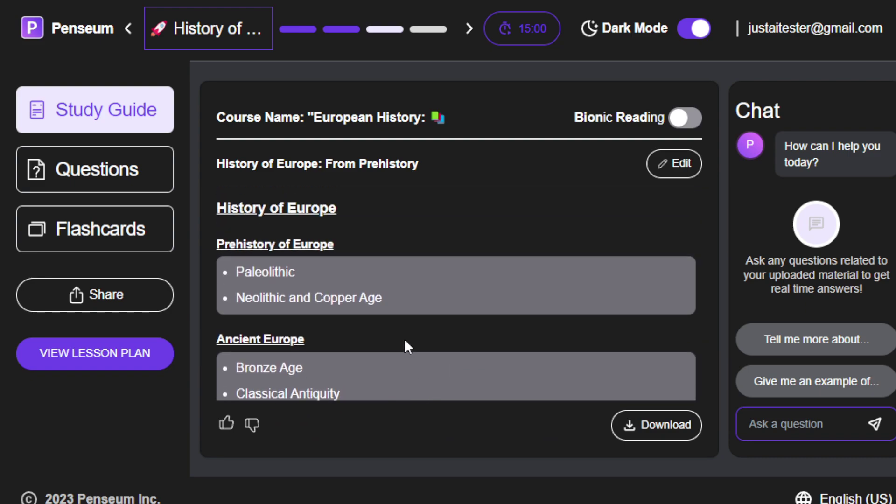
# Browse the first lesson's practice questions.
pyautogui.click(114, 175)
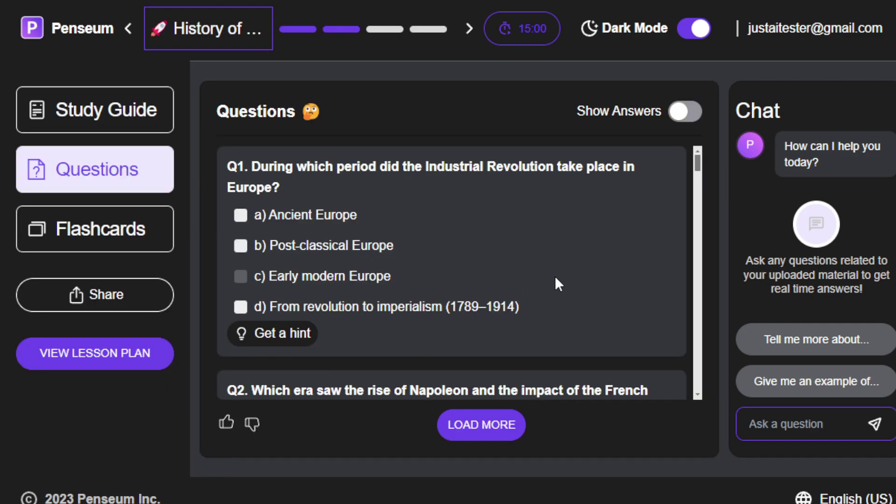
pyautogui.scroll(-20, 556, 279)
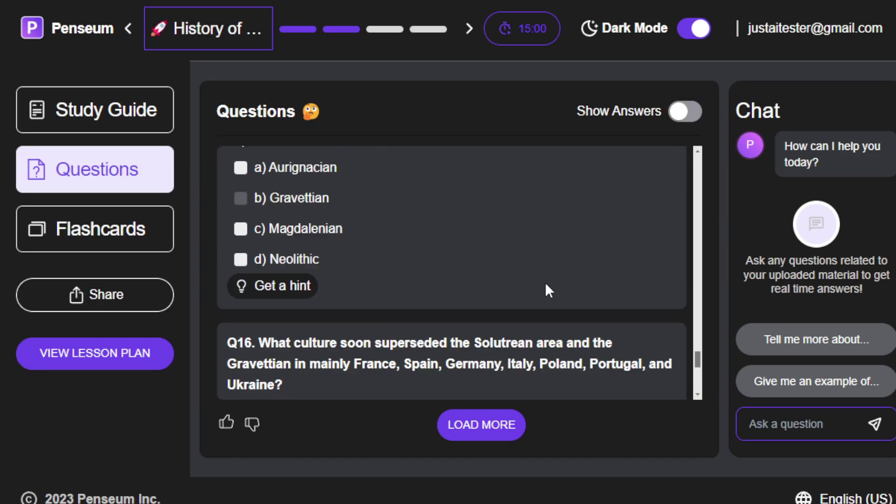
pyautogui.scroll(-5, 539, 284)
# Flip through a flashcard's answer and hint, then return to the lesson's study guide.
pyautogui.click(144, 230)
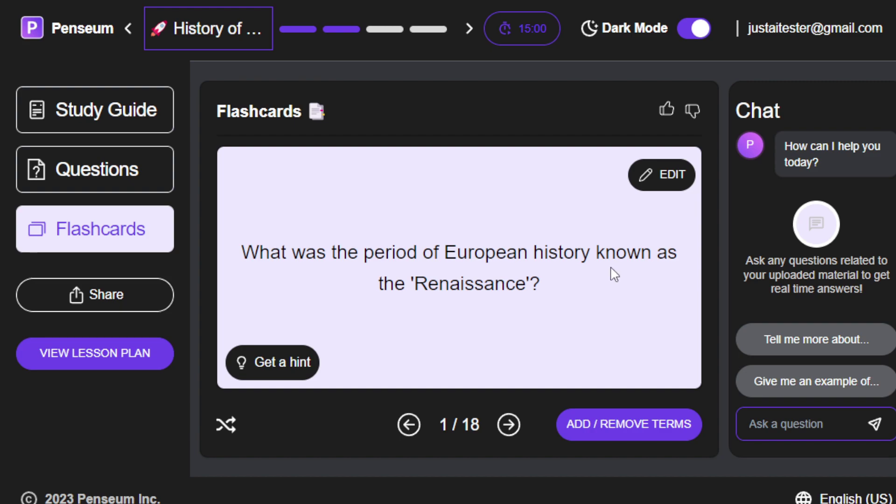
pyautogui.click(514, 285)
pyautogui.click(516, 290)
pyautogui.click(276, 377)
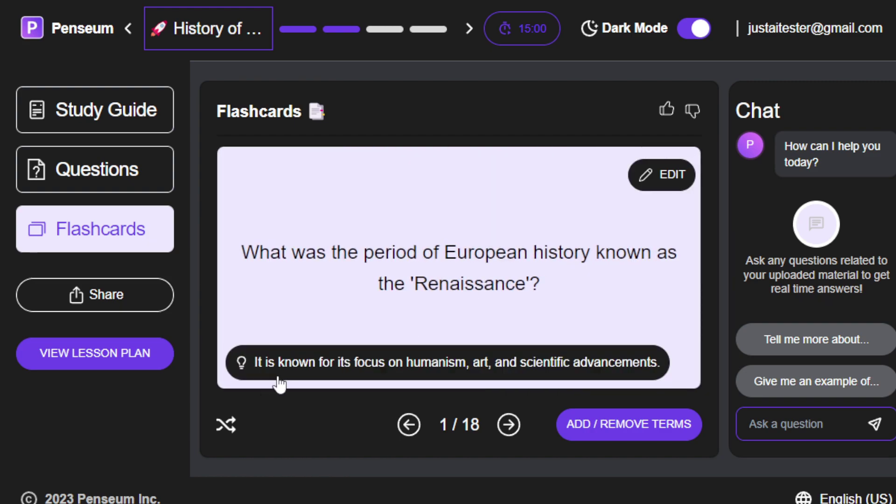
pyautogui.click(477, 288)
pyautogui.click(481, 279)
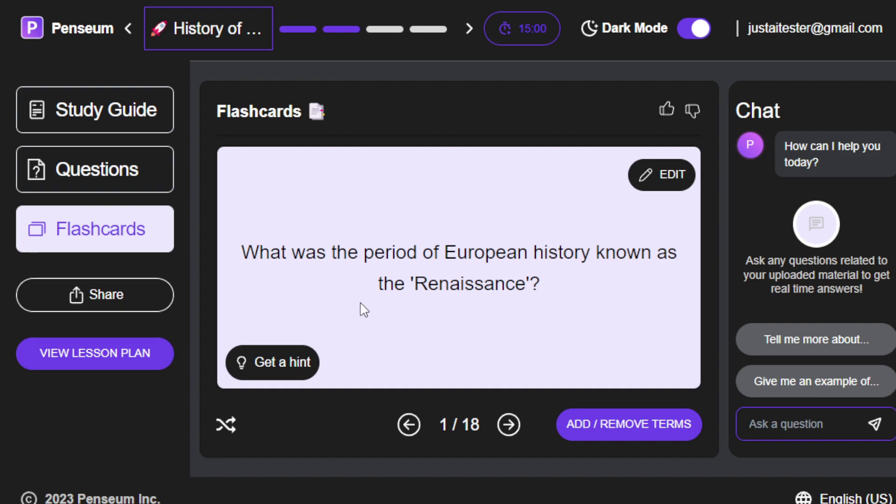
pyautogui.click(130, 128)
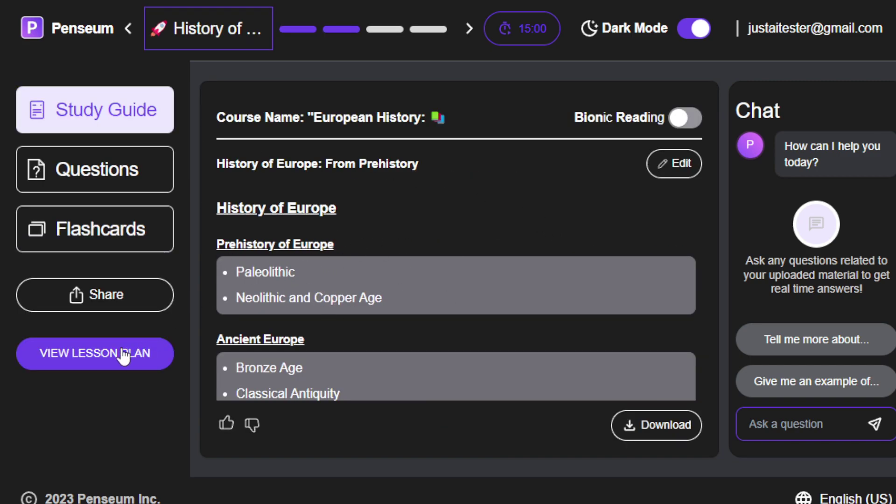
# From the lesson plan, open the Indo-European Expansion & Ancient European lesson and read its study guide.
pyautogui.click(105, 359)
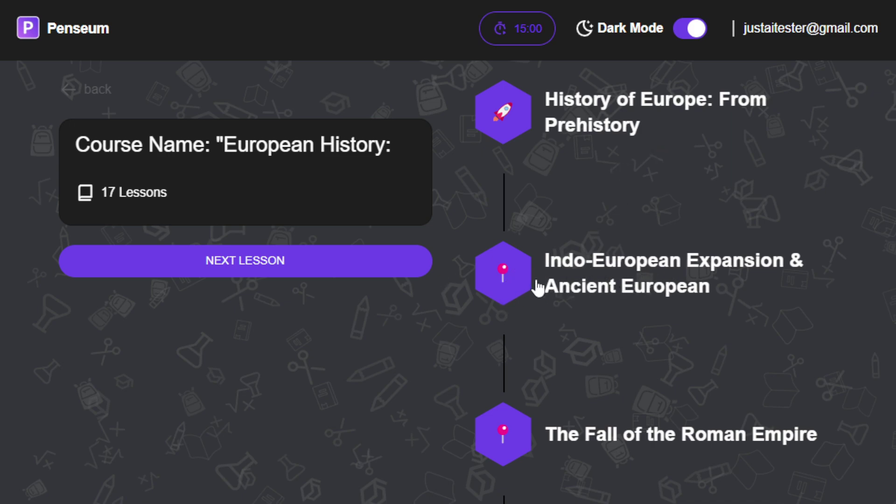
pyautogui.click(514, 281)
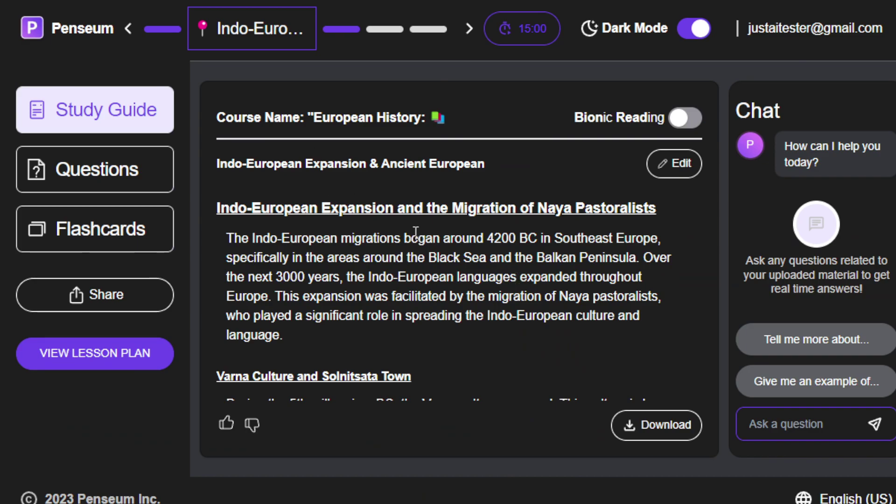
pyautogui.scroll(-10, 413, 234)
pyautogui.scroll(-15, 415, 233)
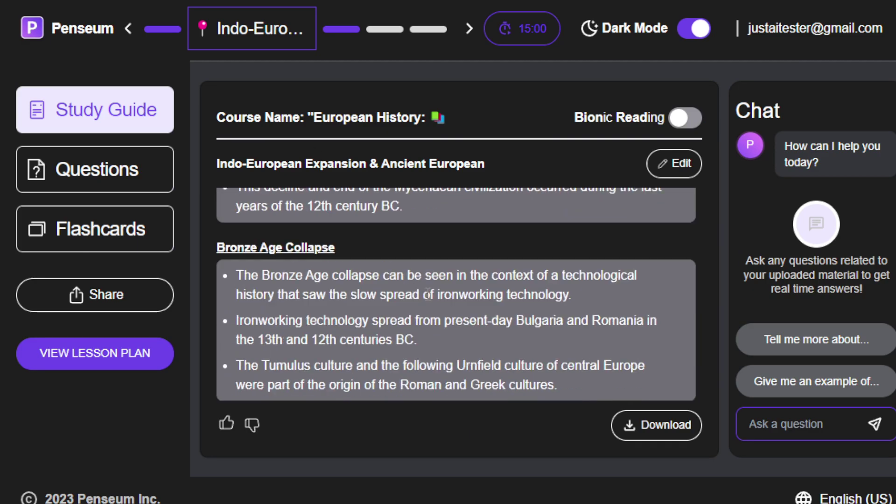
pyautogui.scroll(-15, 433, 297)
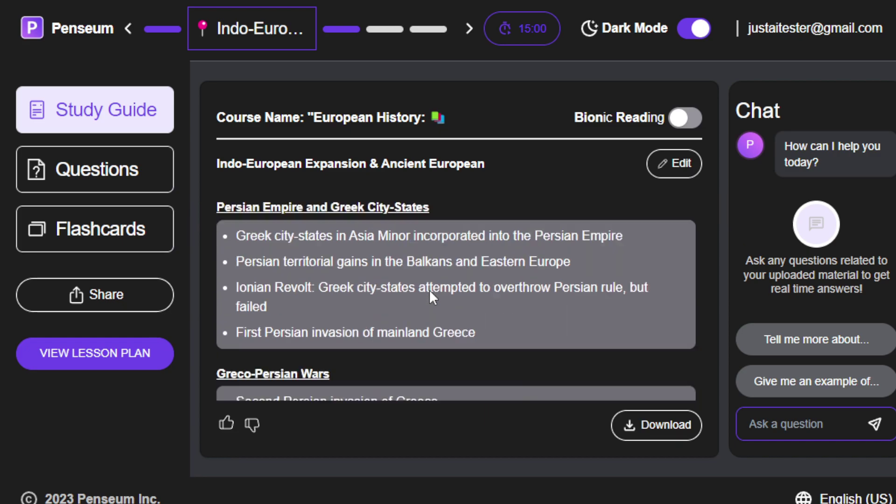
pyautogui.scroll(-15, 430, 288)
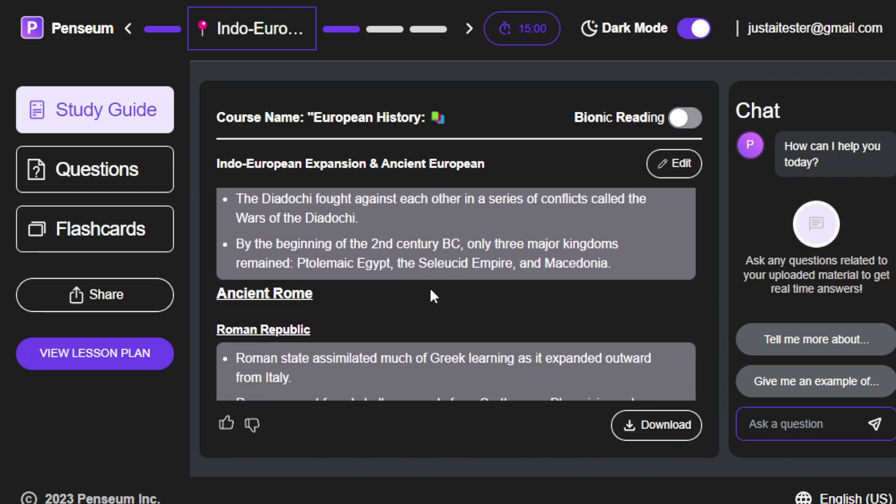
pyautogui.scroll(-3, 433, 297)
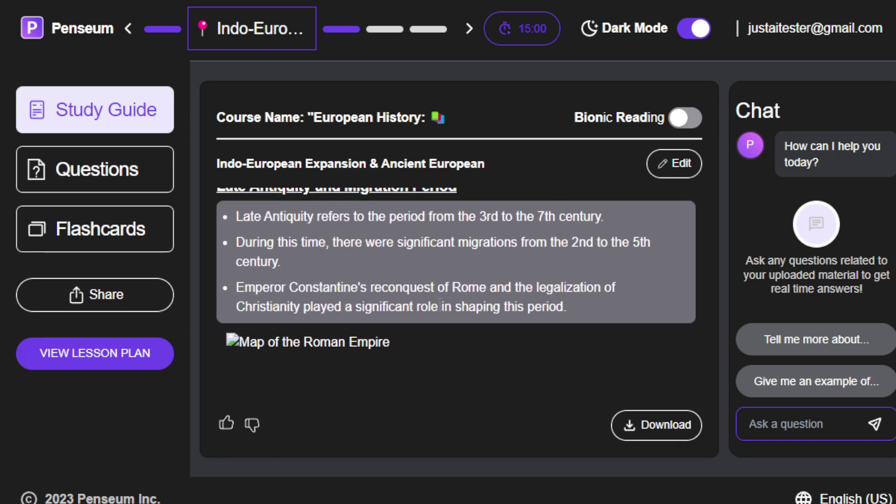
pyautogui.scroll(15, 439, 355)
pyautogui.scroll(10, 445, 359)
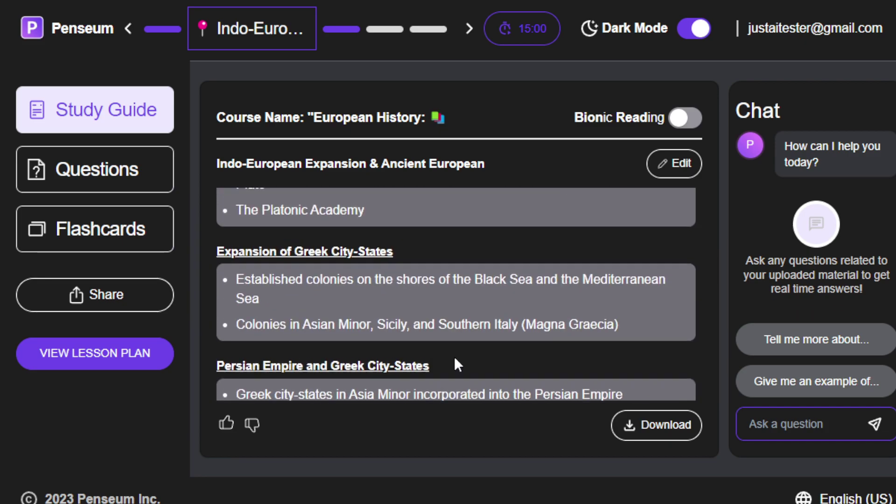
# Review the Indo-European lesson's practice questions and flip one of its flashcards.
pyautogui.click(132, 188)
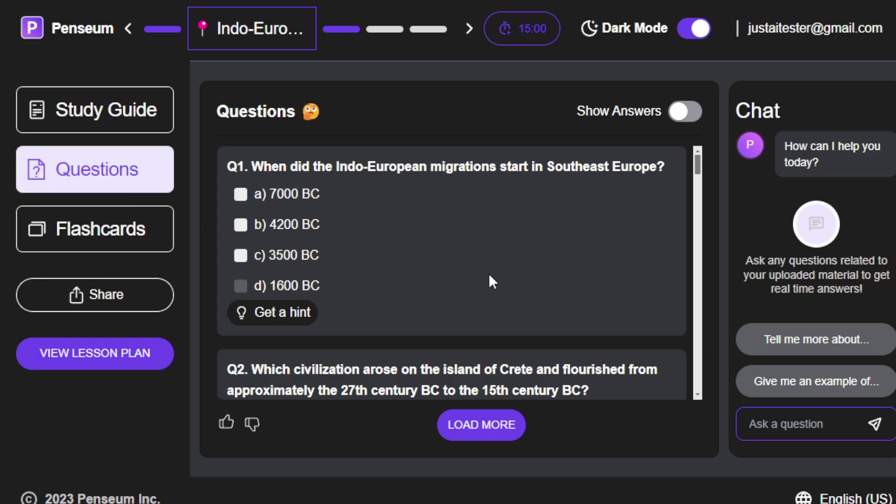
pyautogui.scroll(-20, 477, 281)
pyautogui.scroll(-20, 476, 281)
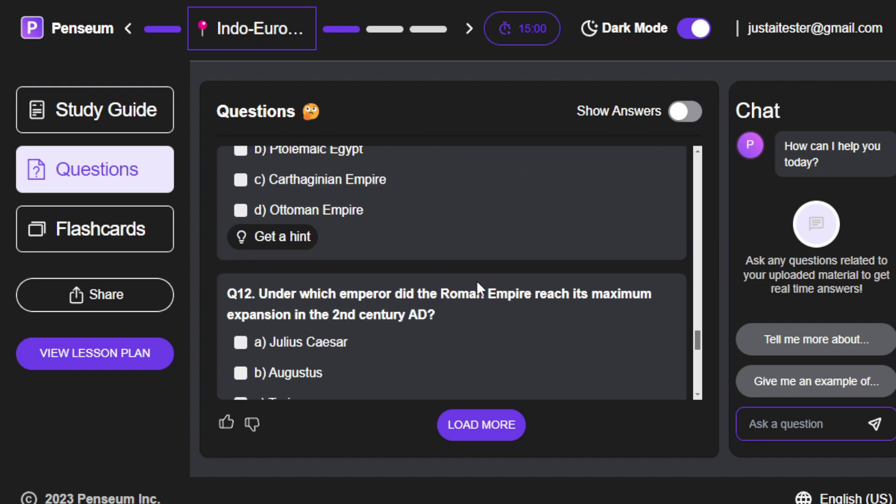
pyautogui.click(160, 240)
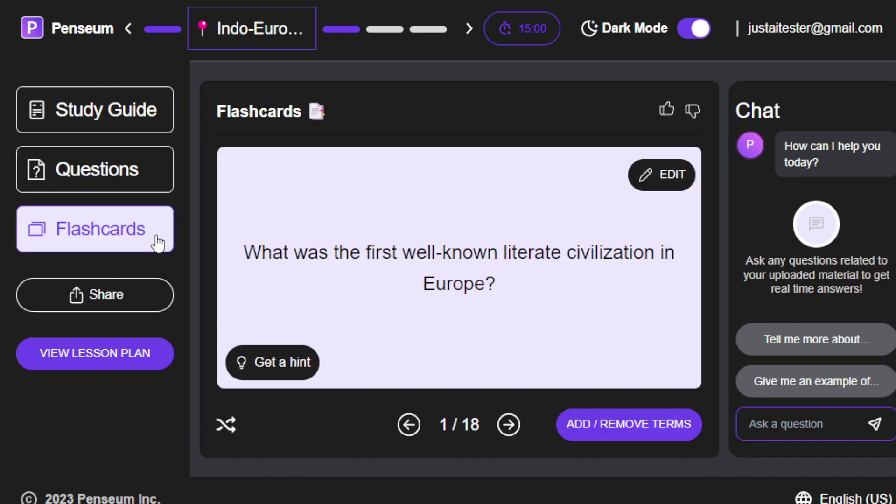
pyautogui.click(474, 302)
pyautogui.click(474, 302)
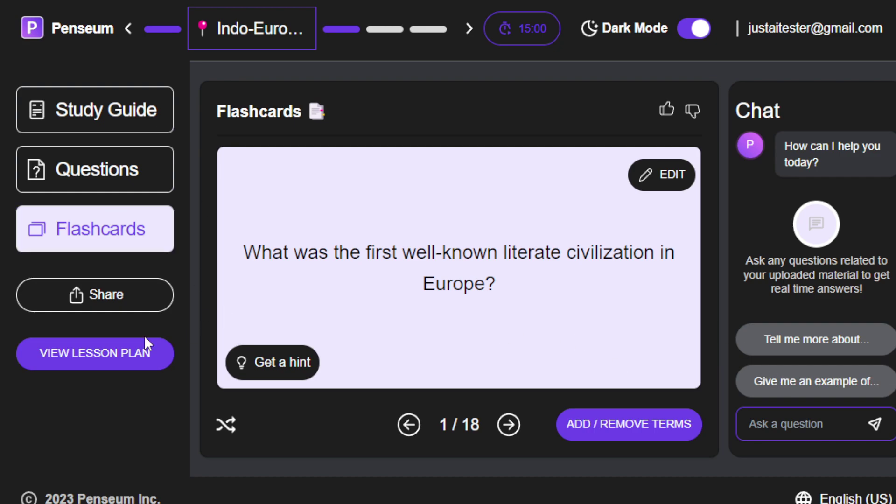
# Open The Fall of the Roman Empire lesson and skim its study guide and questions.
pyautogui.click(81, 359)
pyautogui.scroll(-3, 602, 259)
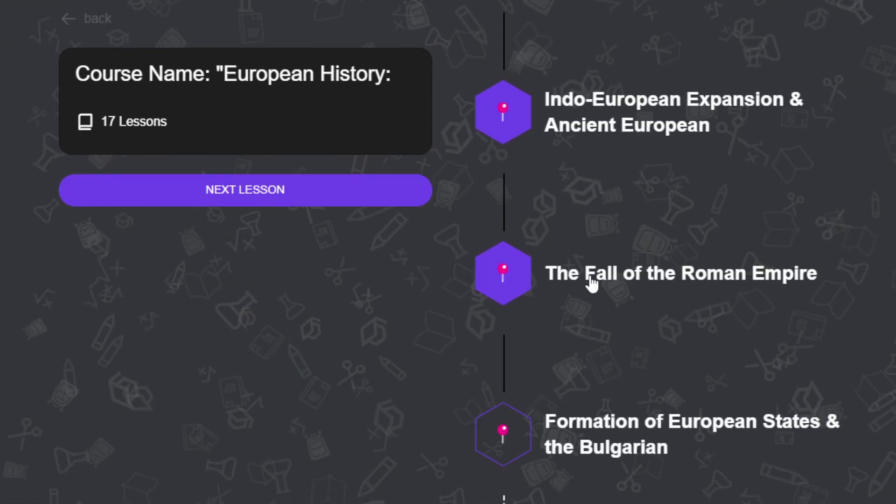
pyautogui.click(518, 287)
pyautogui.scroll(-5, 377, 302)
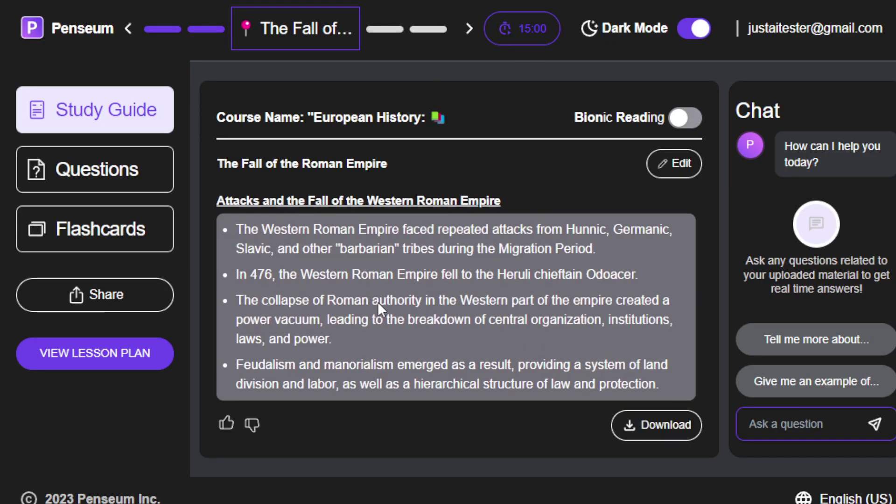
pyautogui.scroll(-10, 382, 294)
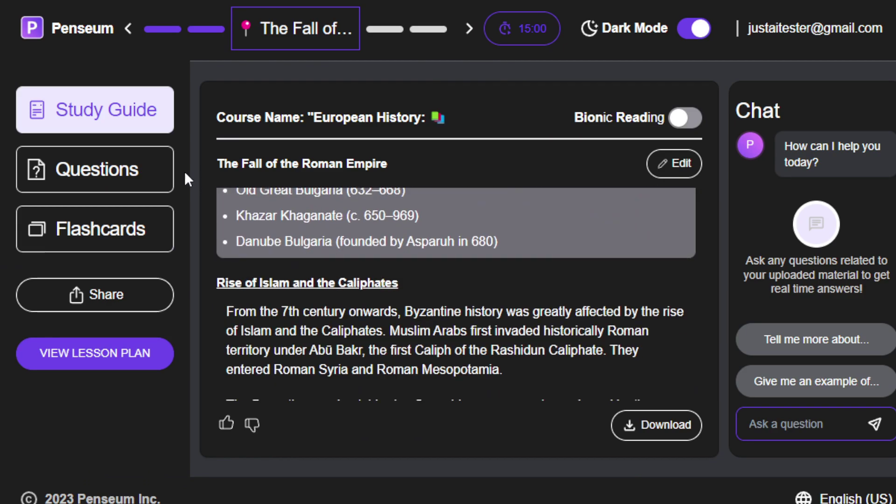
pyautogui.click(168, 169)
pyautogui.scroll(-6, 427, 224)
# Open the Formation of European States lesson and read its generated study guide.
pyautogui.click(132, 351)
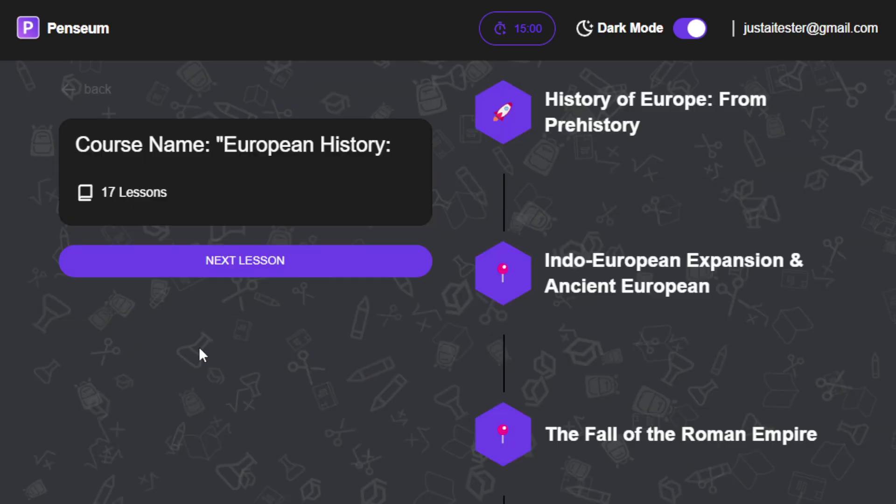
pyautogui.scroll(-3, 602, 271)
pyautogui.scroll(-2, 602, 270)
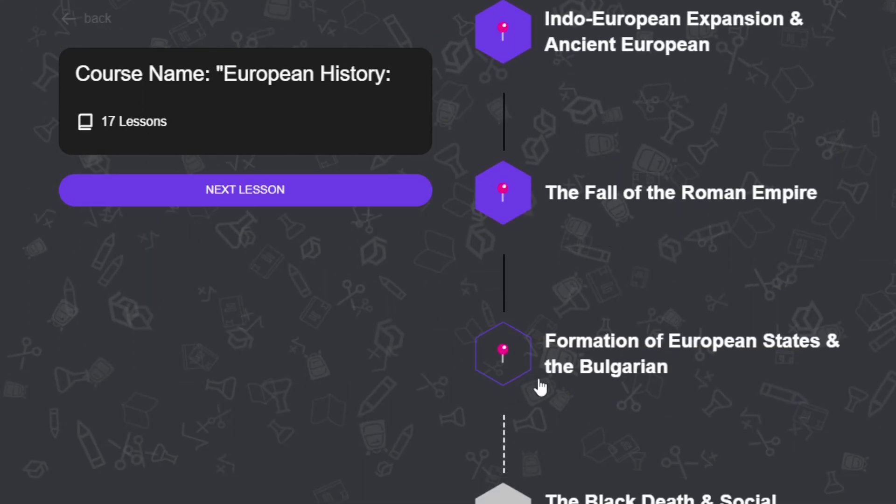
pyautogui.click(521, 358)
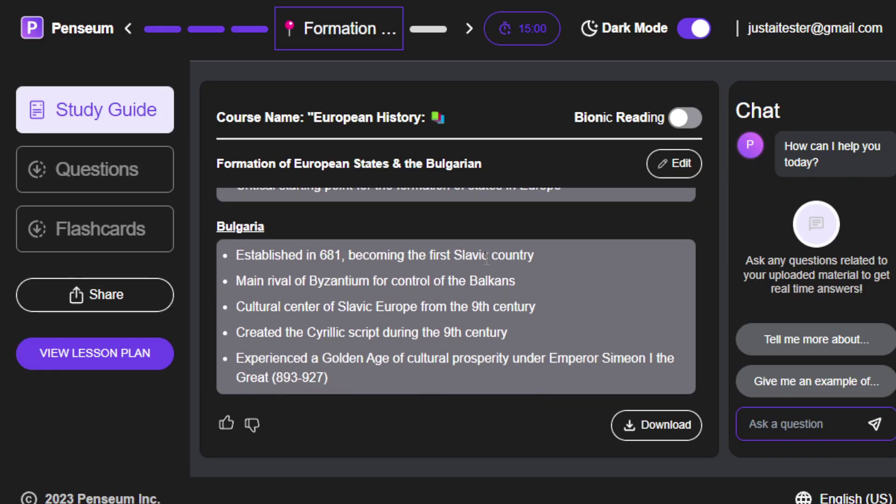
pyautogui.scroll(-20, 479, 268)
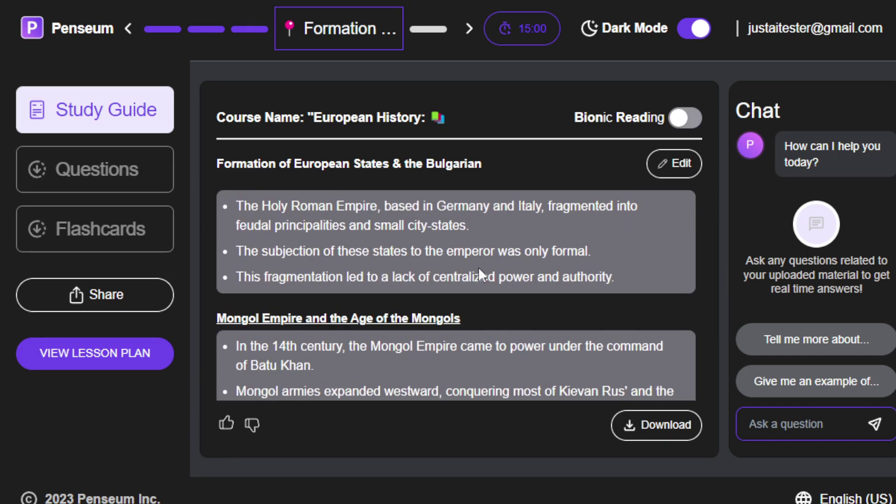
pyautogui.scroll(10, 478, 266)
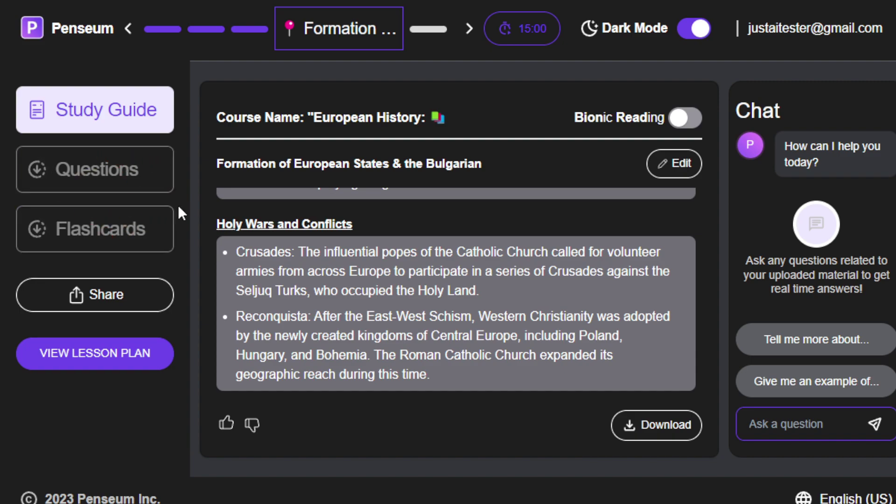
pyautogui.scroll(15, 447, 316)
pyautogui.scroll(-15, 445, 309)
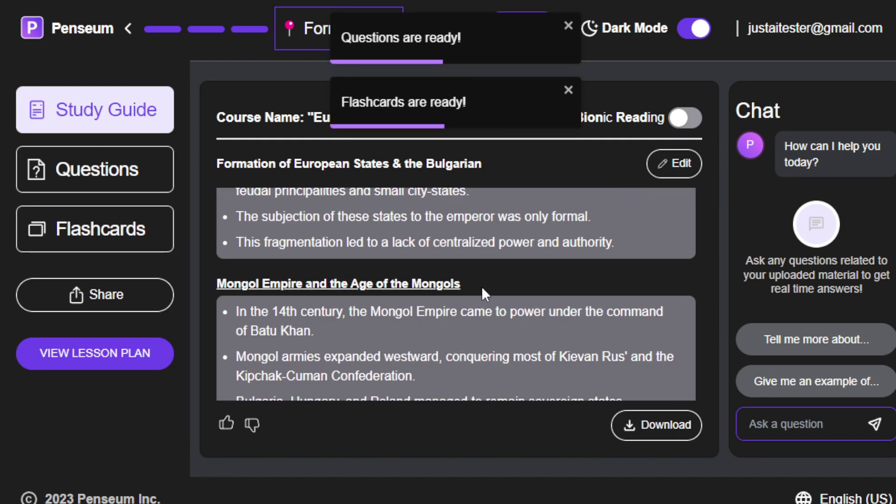
# Check the Formation of European States questions and flashcards, then return to the lesson plan.
pyautogui.click(60, 196)
pyautogui.scroll(-20, 433, 271)
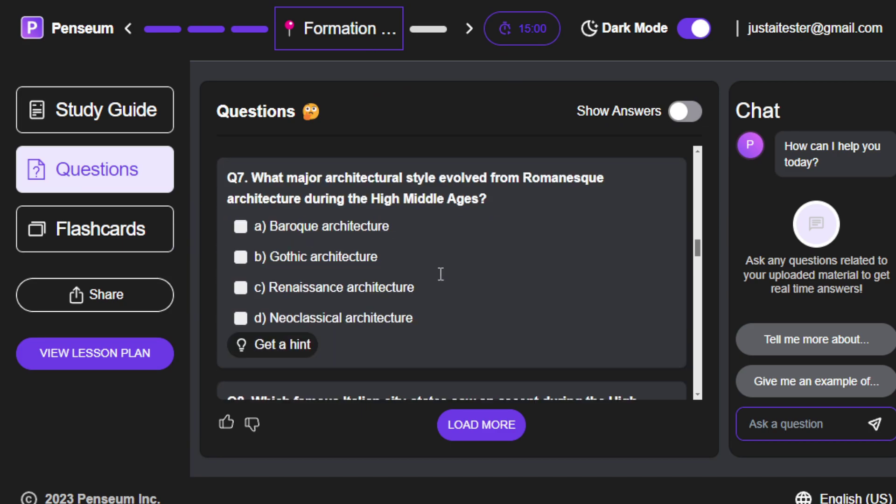
pyautogui.click(68, 236)
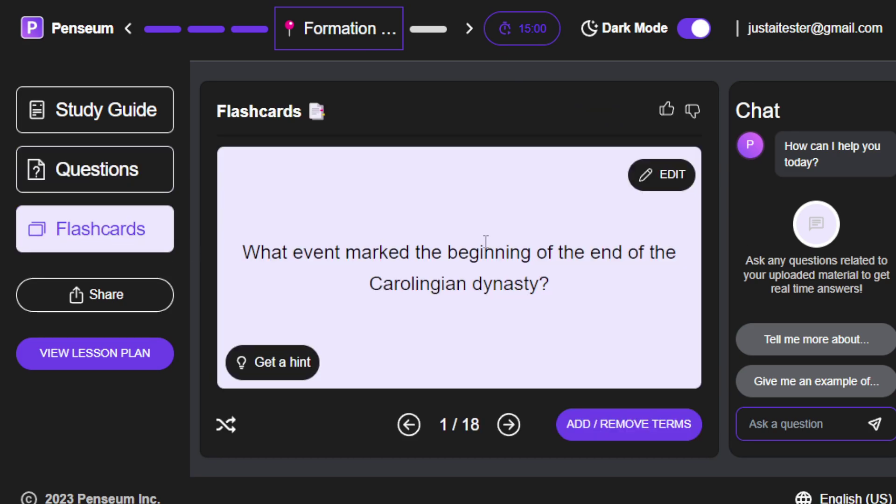
pyautogui.click(470, 270)
pyautogui.click(446, 275)
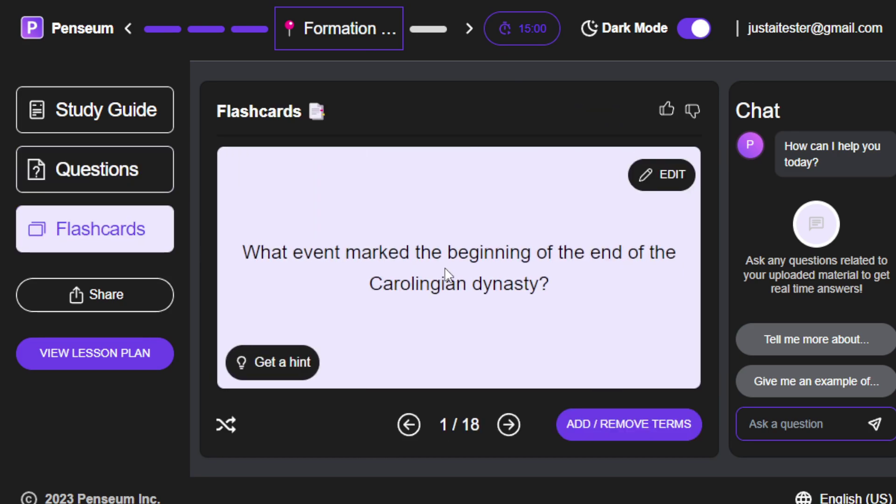
pyautogui.click(160, 367)
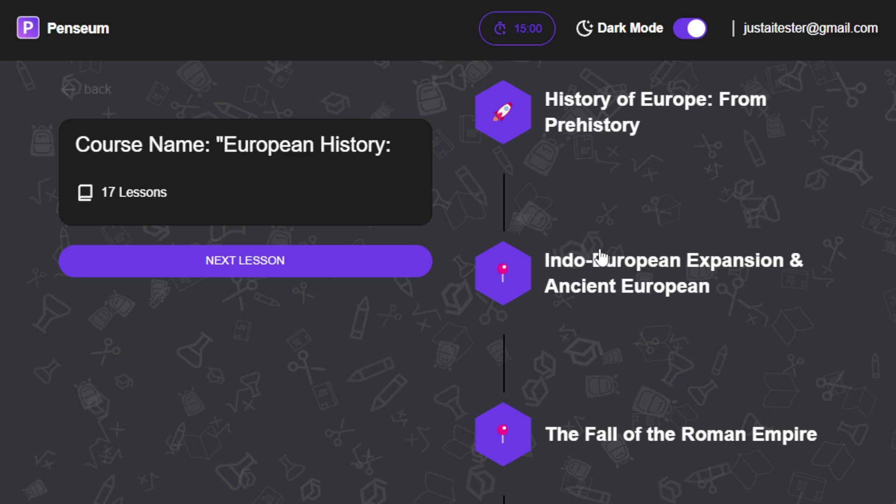
# Reopen the History of Europe: From Prehistory lesson from the lesson plan.
pyautogui.click(510, 132)
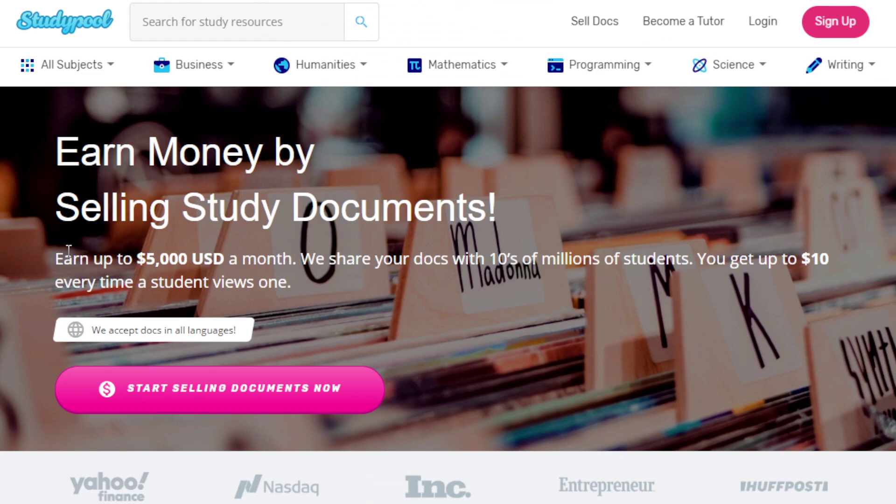
# Highlight Studypool's up-to-$5,000-monthly earnings claim and browse the Recent Top Selling Documents.
pyautogui.moveTo(64, 258); pyautogui.dragTo(316, 260)
pyautogui.click(319, 260)
pyautogui.scroll(-15, 461, 346)
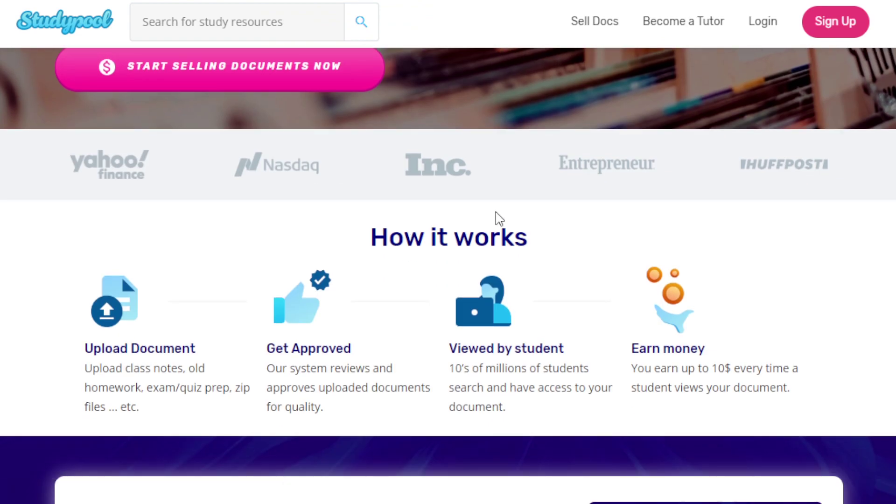
pyautogui.scroll(3, 696, 251)
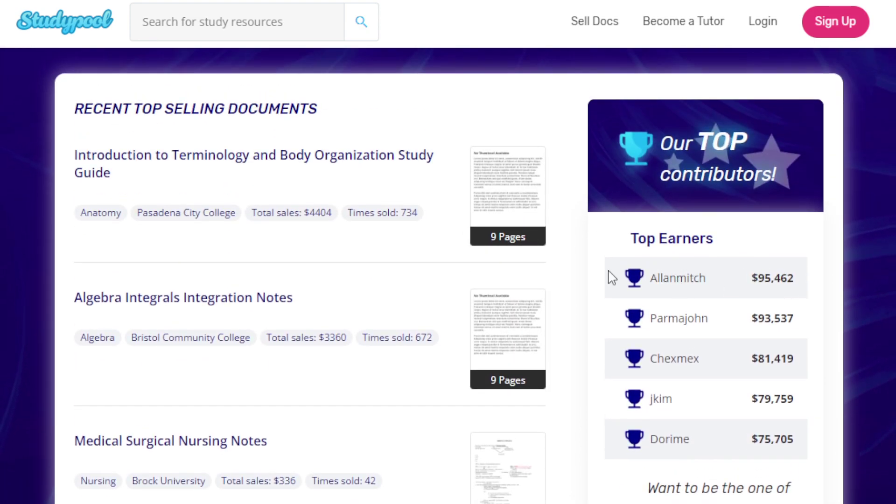
pyautogui.scroll(-3, 582, 294)
pyautogui.scroll(2, 569, 418)
pyautogui.scroll(13, 569, 418)
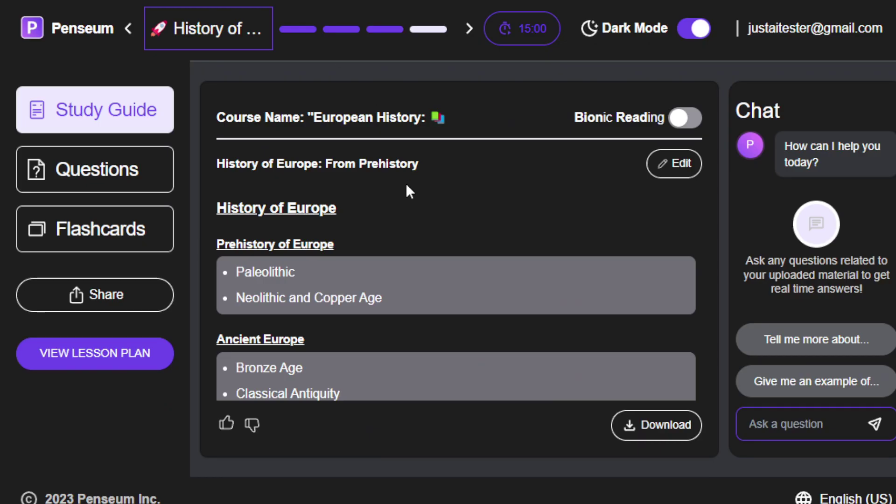
# Scroll the European History study guide and view its practice questions.
pyautogui.scroll(-5, 441, 252)
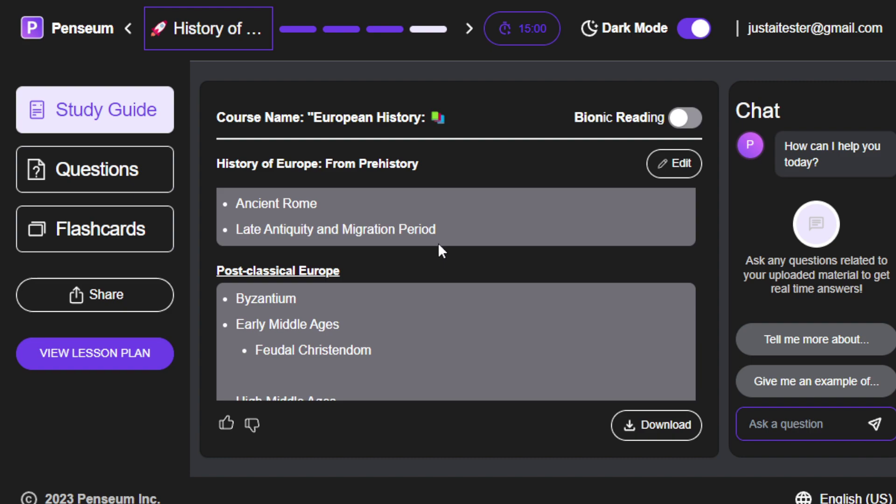
pyautogui.scroll(-5, 439, 245)
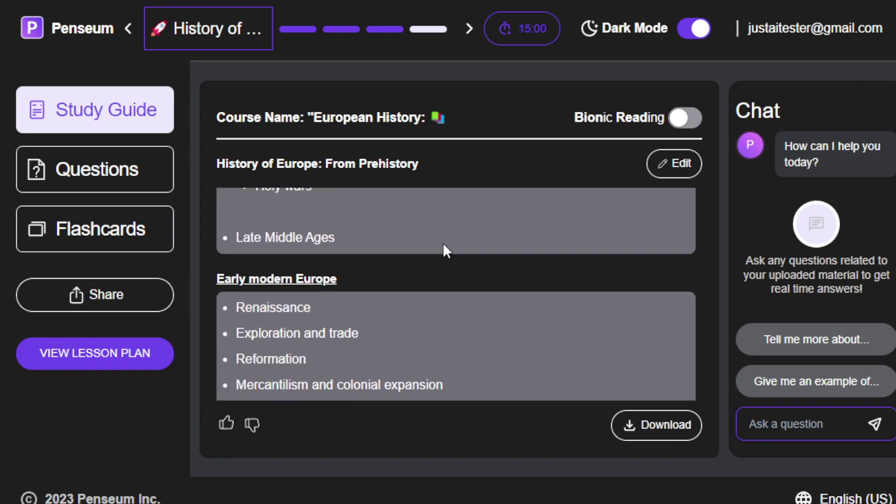
pyautogui.click(154, 171)
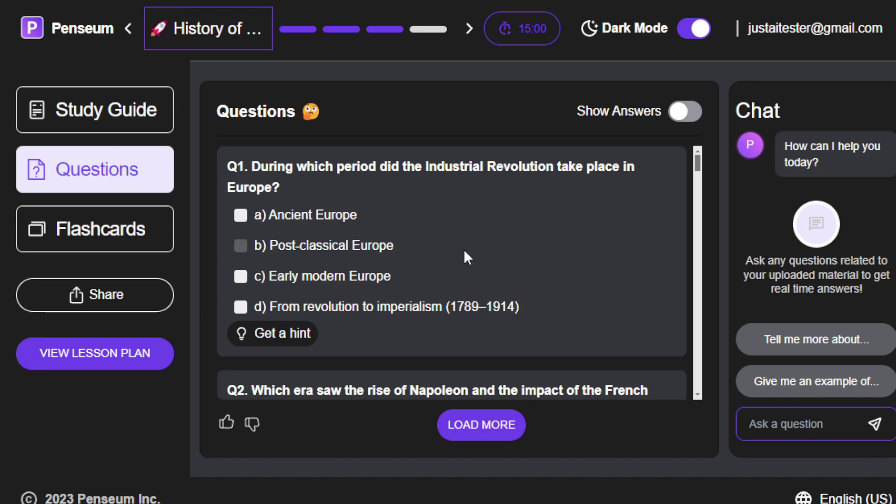
# Return to the lesson's study guide and scroll through its content.
pyautogui.click(120, 110)
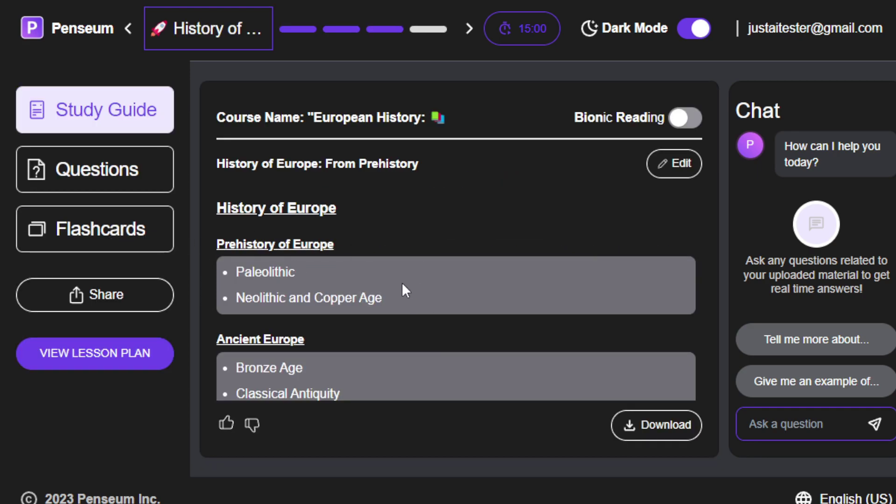
pyautogui.scroll(-10, 462, 271)
pyautogui.scroll(15, 460, 264)
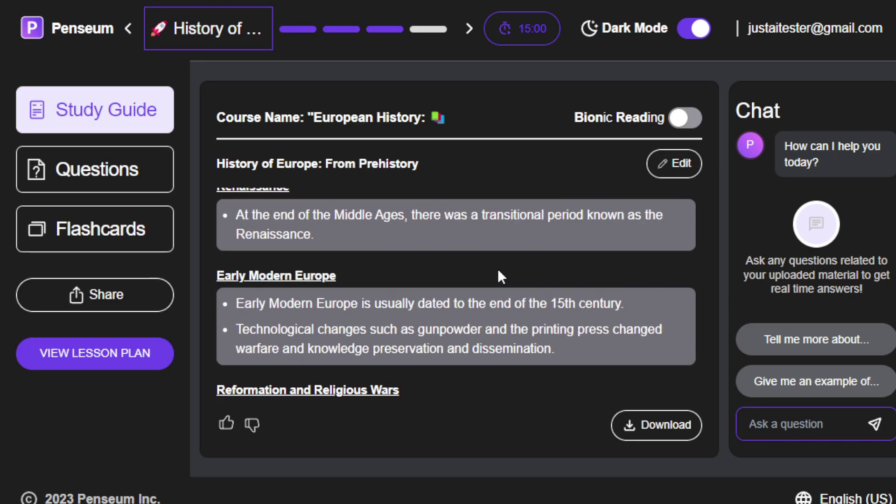
pyautogui.scroll(5, 468, 313)
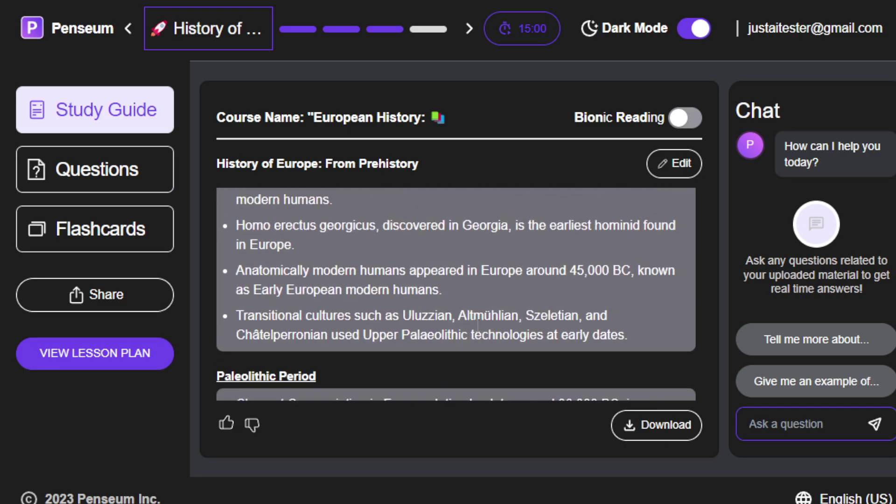
pyautogui.scroll(-10, 482, 332)
pyautogui.scroll(5, 482, 334)
pyautogui.scroll(-5, 481, 333)
pyautogui.scroll(10, 479, 350)
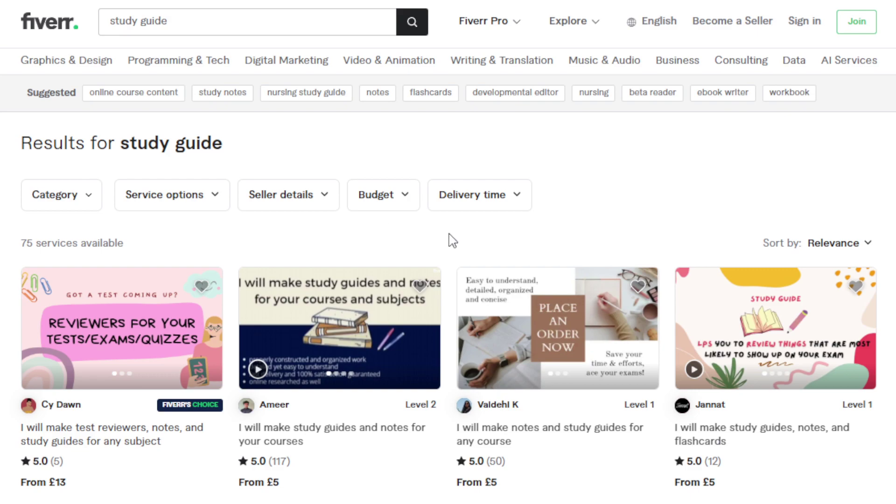
# Scroll through Fiverr's 75 'study guide' services, offered from £5.
pyautogui.scroll(-2, 450, 242)
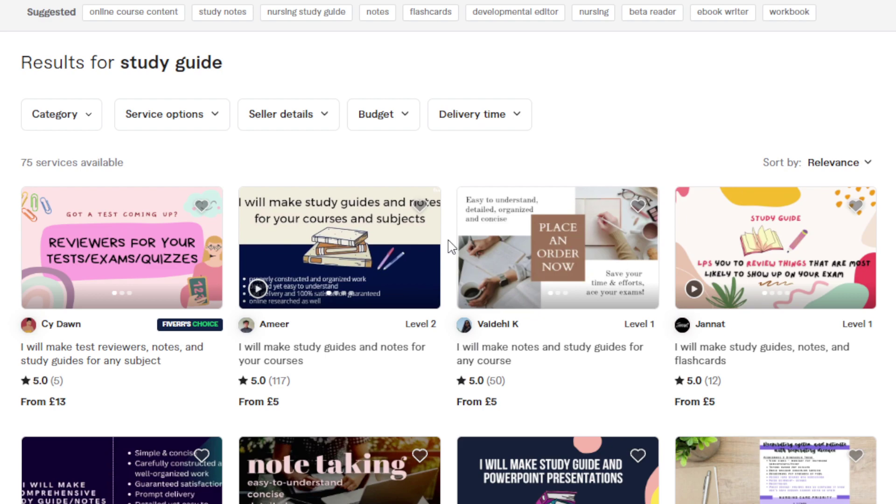
pyautogui.scroll(-2, 448, 240)
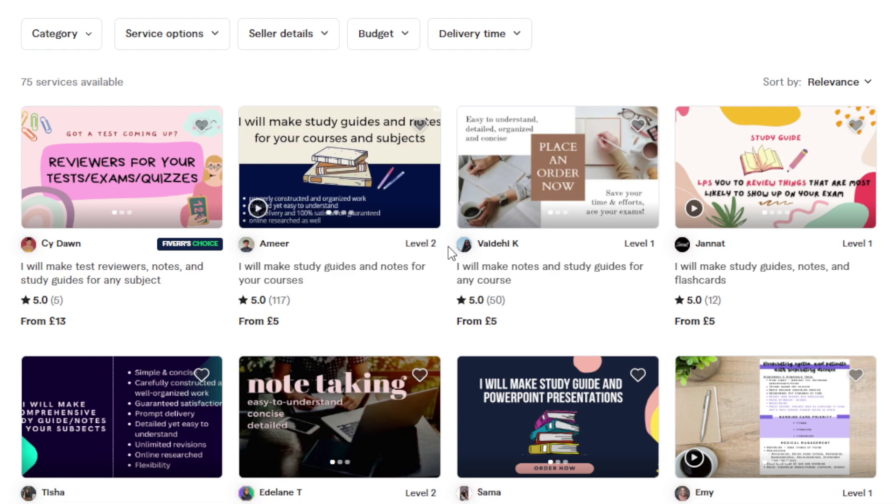
pyautogui.scroll(-2, 461, 262)
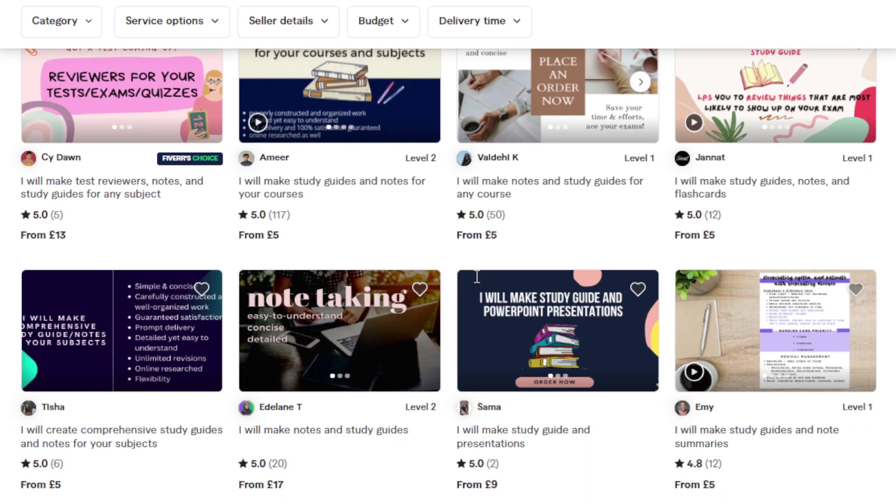
pyautogui.scroll(-2, 444, 262)
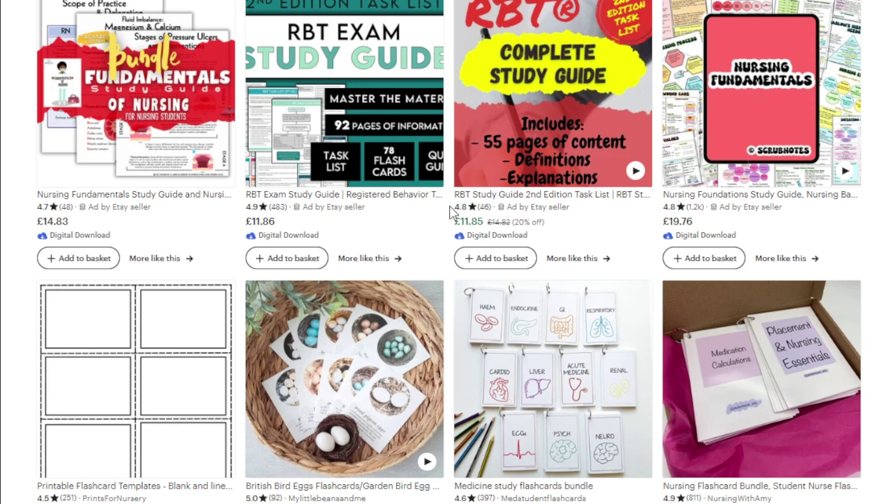
# Browse Etsy's study guide and flashcard listings, priced from £8.00 up to a £79.95 bundle.
pyautogui.scroll(-2, 450, 213)
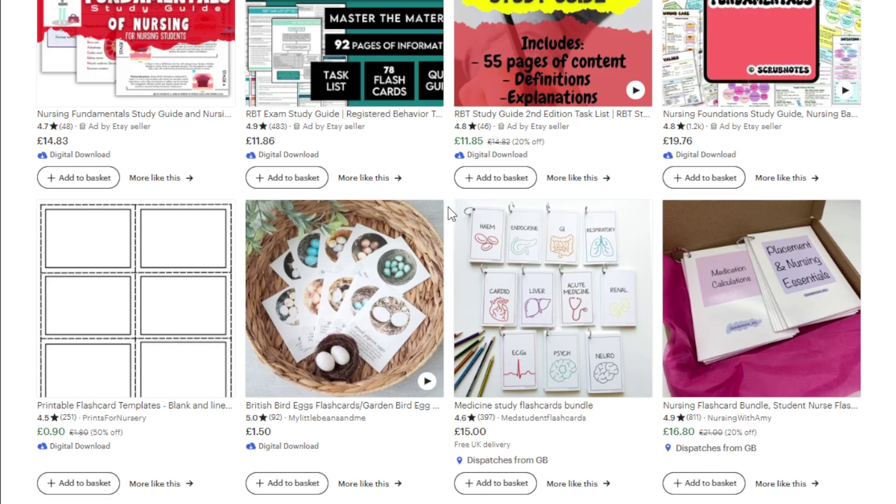
pyautogui.scroll(-2, 450, 212)
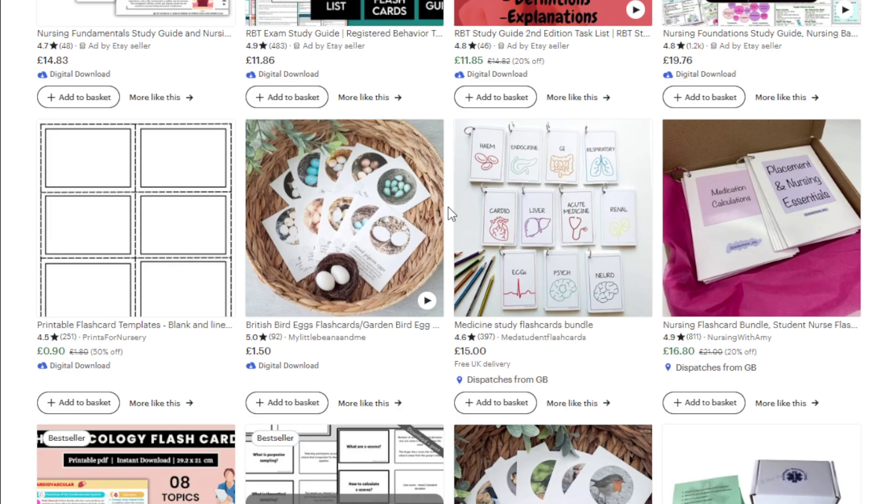
pyautogui.scroll(-2, 451, 214)
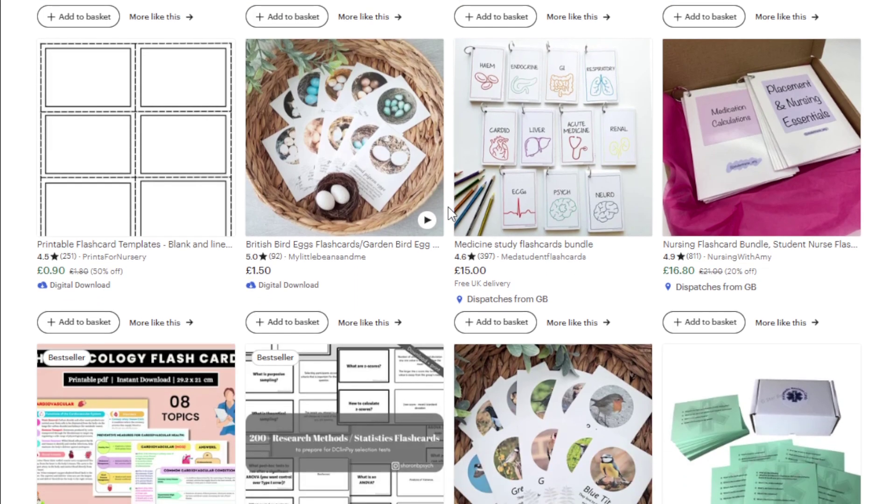
pyautogui.scroll(-2, 451, 213)
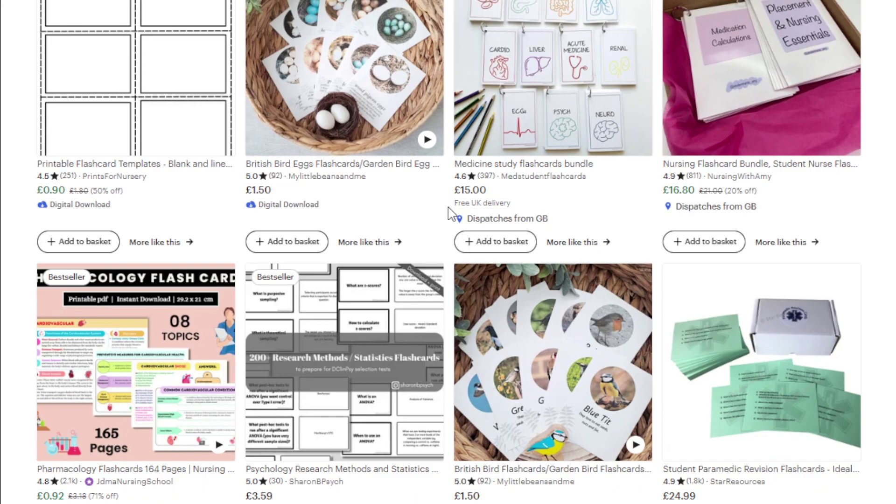
pyautogui.scroll(-2, 450, 213)
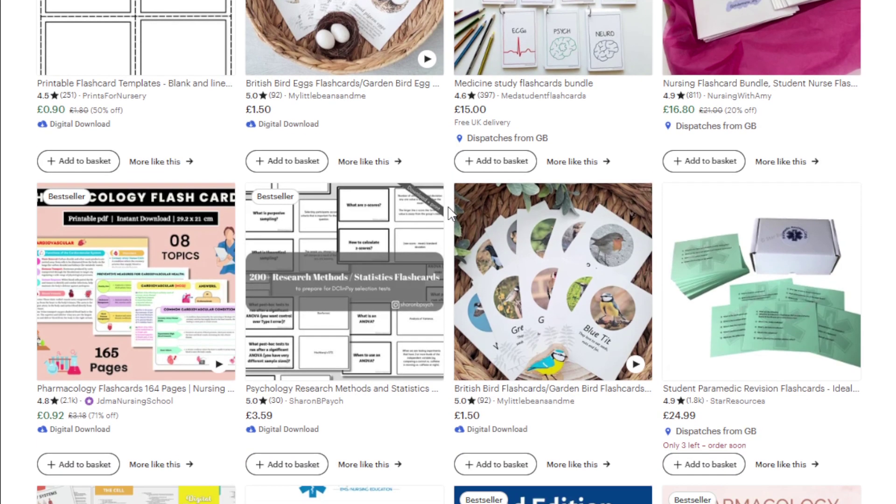
pyautogui.scroll(-2, 449, 214)
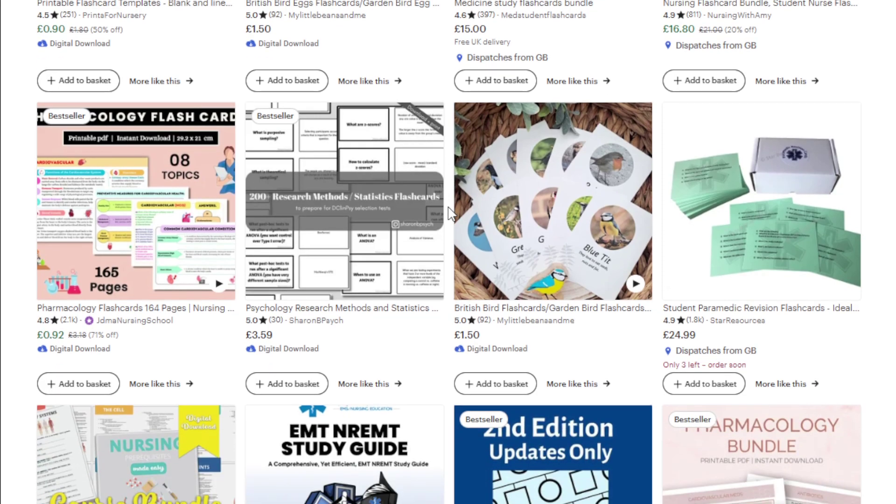
pyautogui.scroll(9, 450, 214)
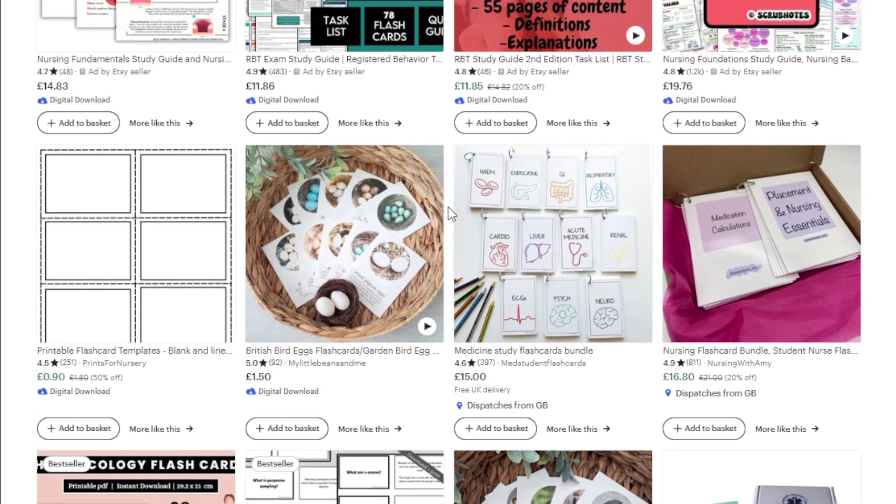
pyautogui.scroll(3, 449, 214)
pyautogui.scroll(2, 449, 213)
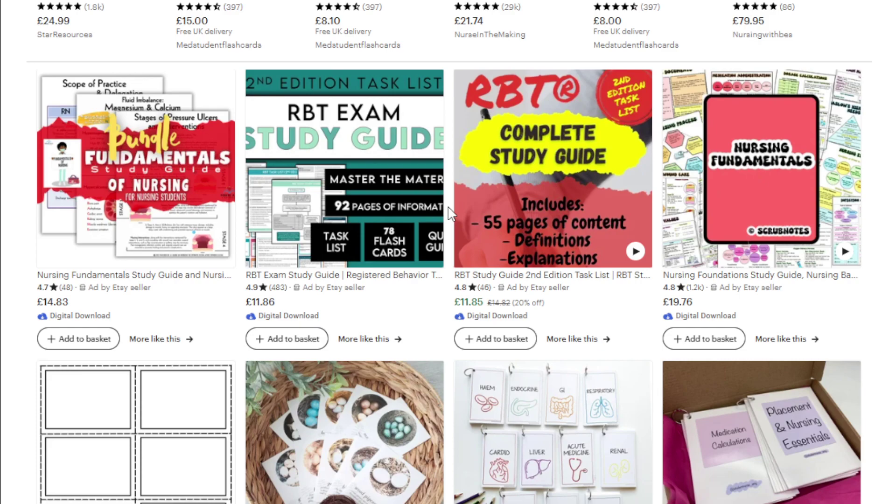
pyautogui.scroll(2, 450, 214)
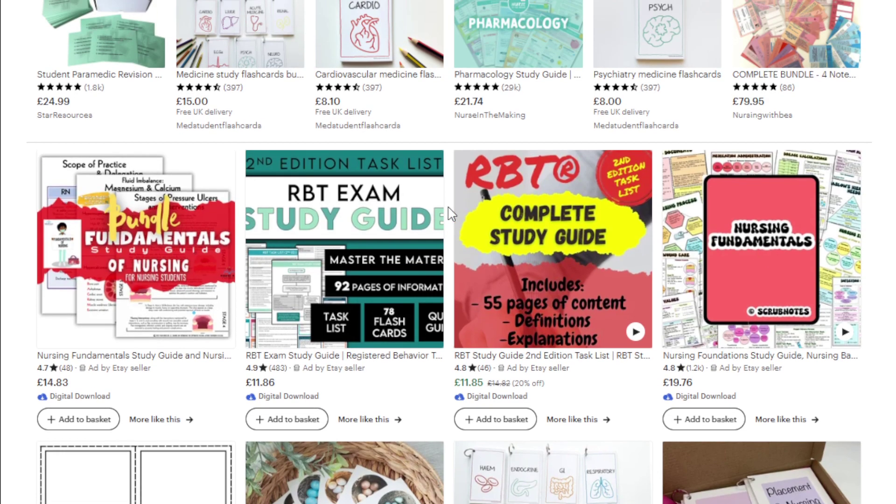